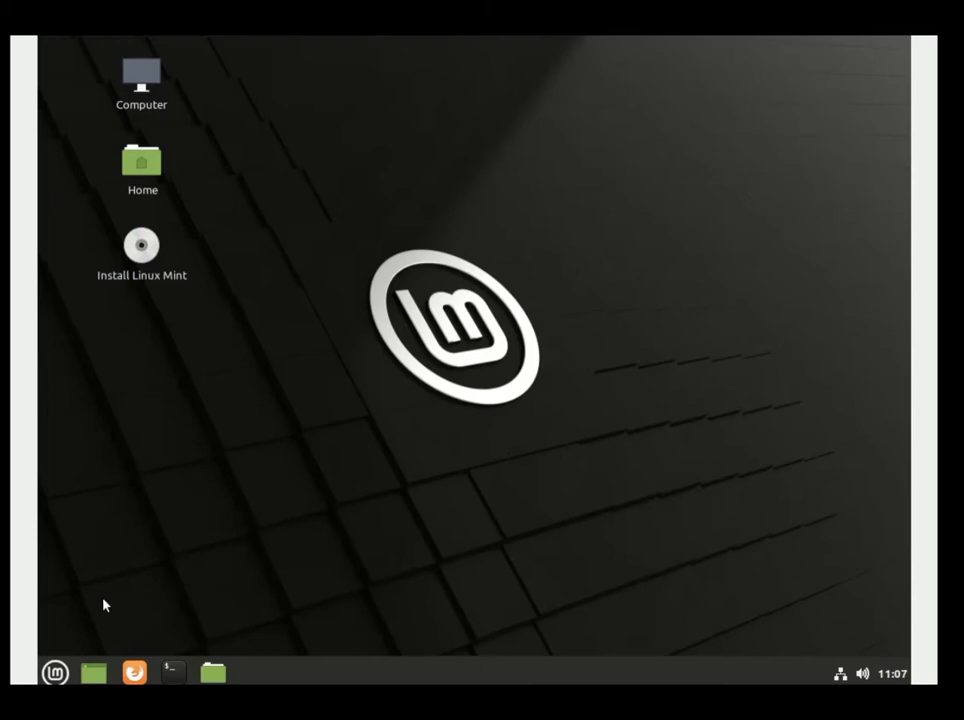
Start the Linux Mint installer from the Install Linux Mint desktop icon.
{"action": "double_click", "coordinate": [122, 272]}
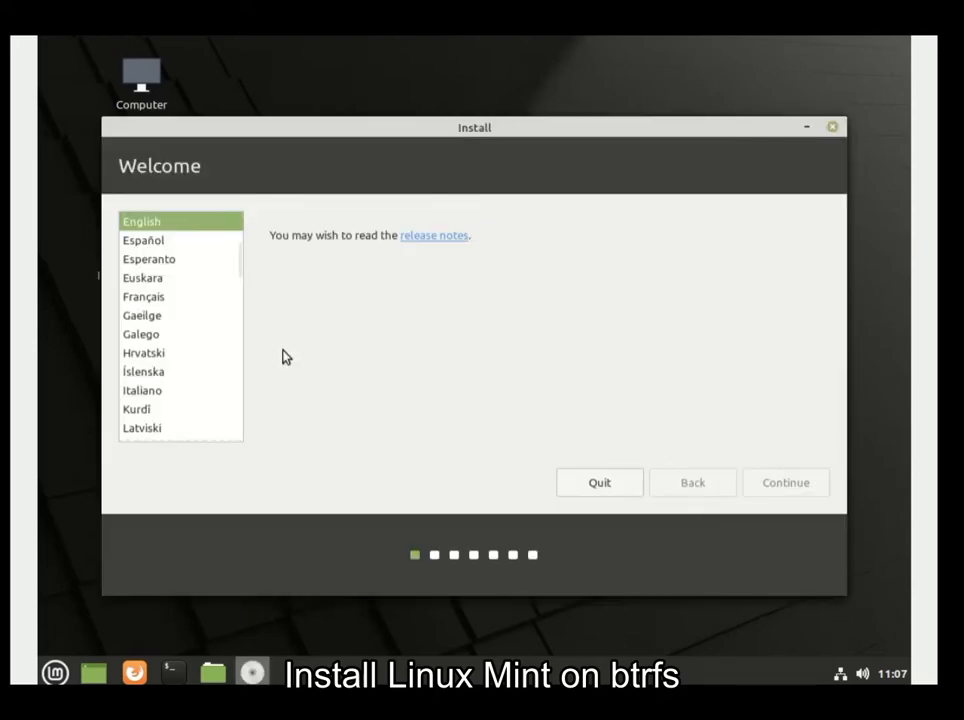
Accept English as the language and keep the English (US) keyboard layout.
{"action": "left_click", "coordinate": [796, 484]}
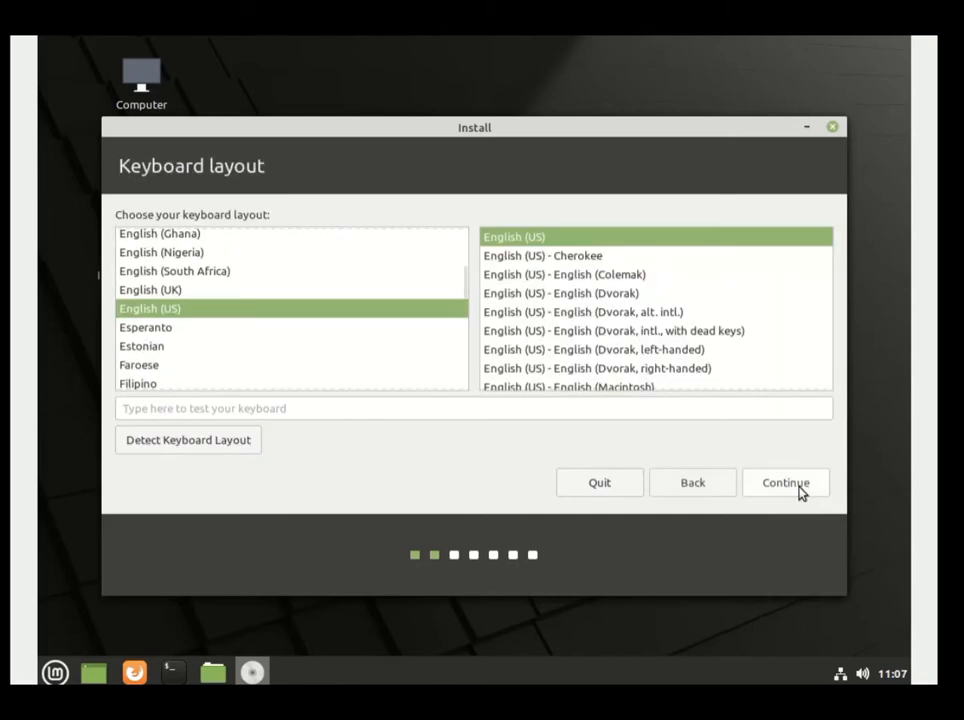
{"action": "left_click", "coordinate": [798, 485]}
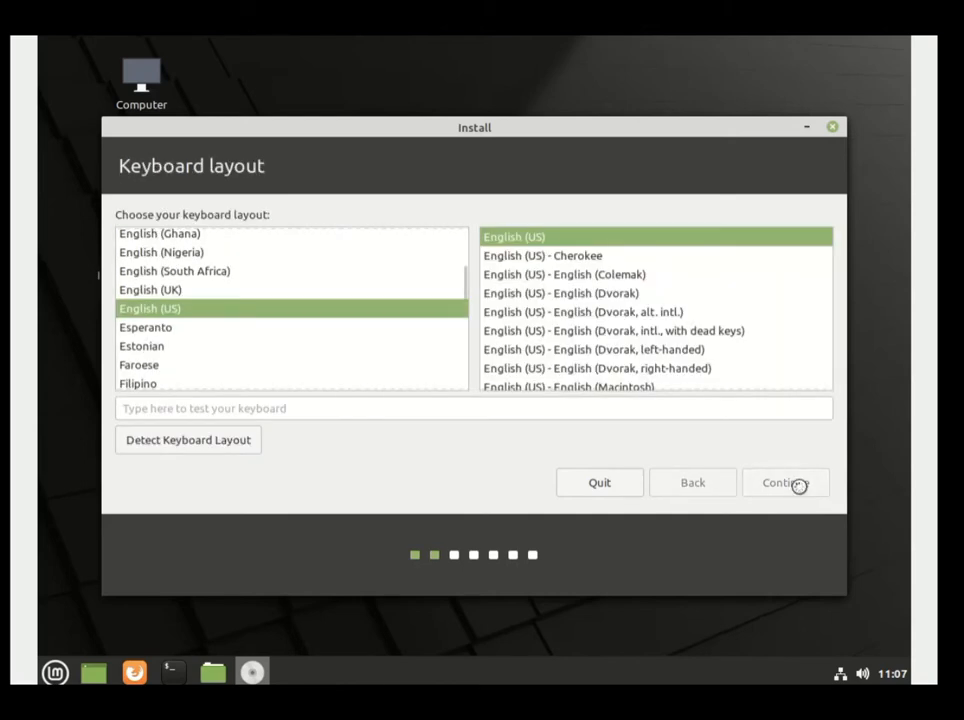
{"action": "left_click", "coordinate": [798, 488]}
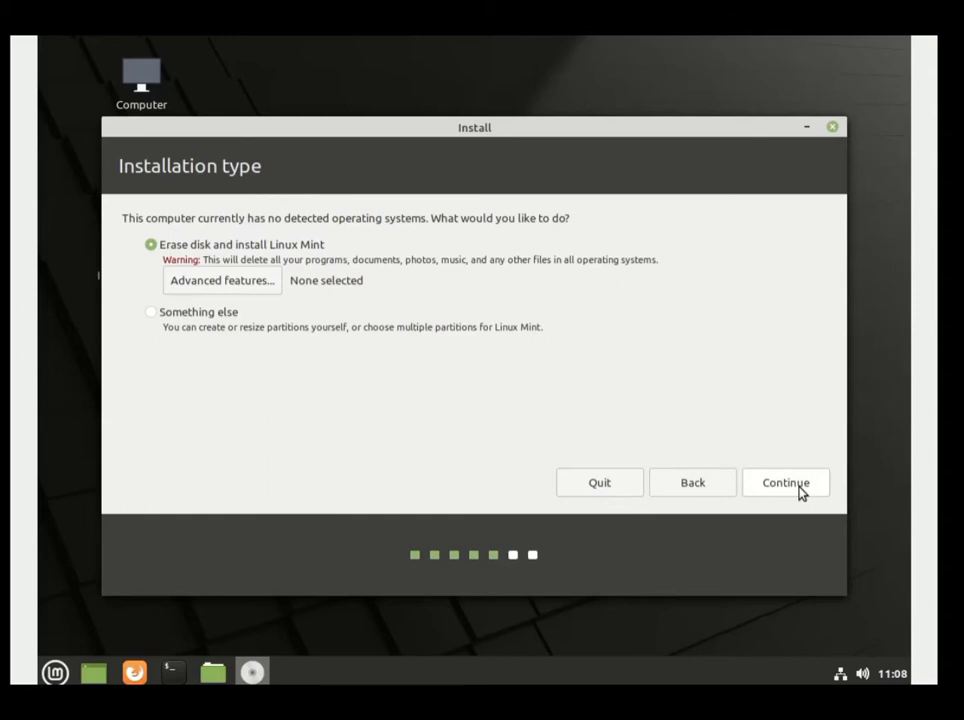
Leave advanced features at None and choose Something else for manual partitioning.
{"action": "left_click", "coordinate": [276, 289]}
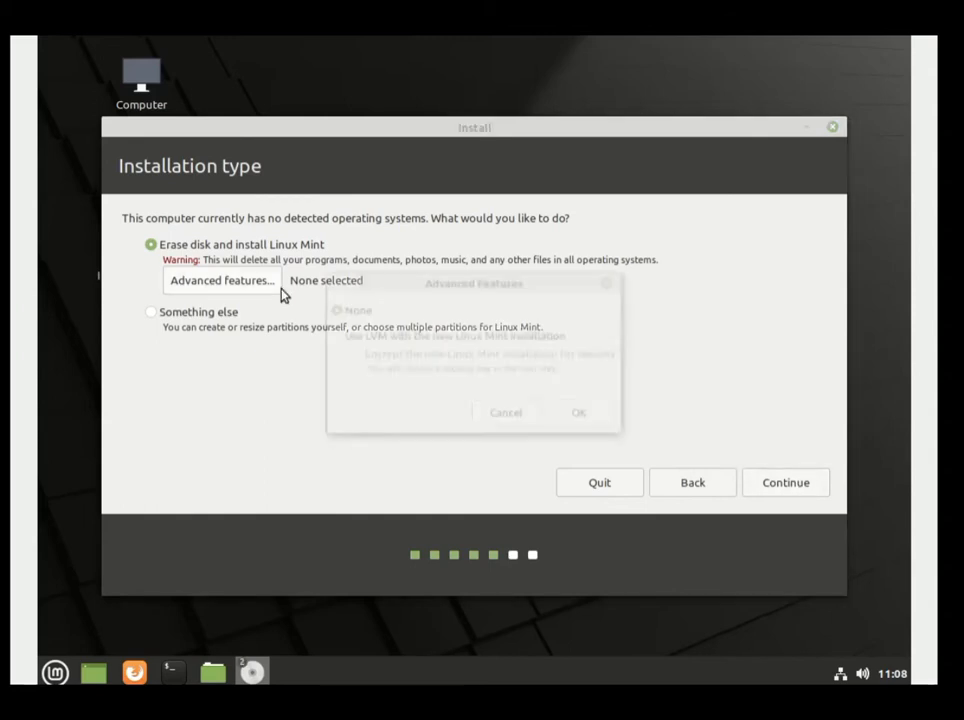
{"action": "left_click", "coordinate": [583, 415]}
{"action": "left_click", "coordinate": [199, 313]}
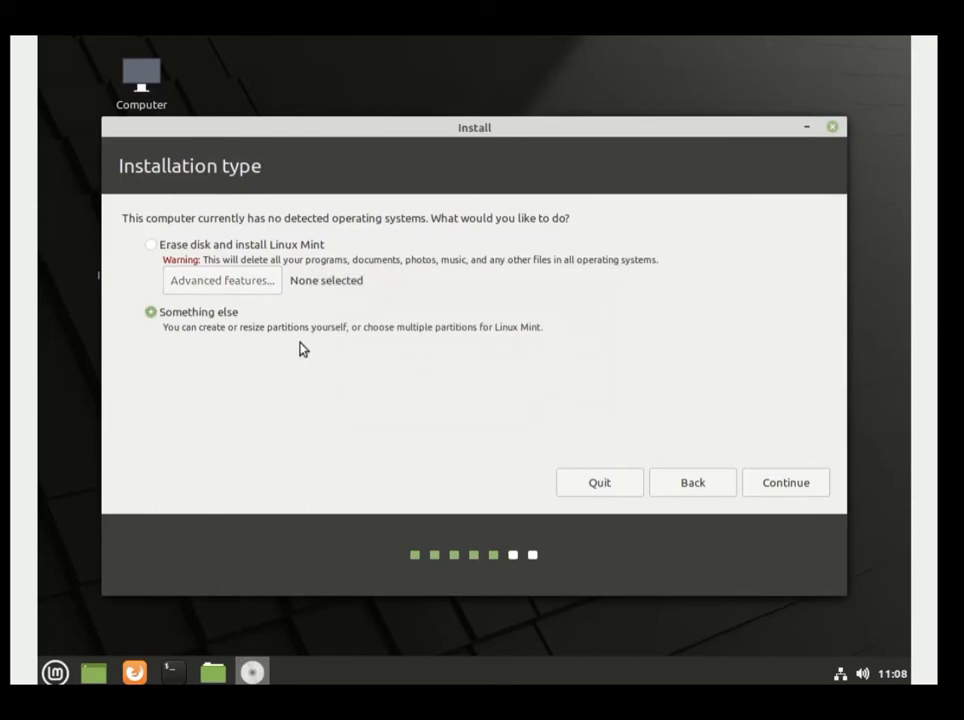
Keep /dev/sda as the boot loader device and create a new empty partition table.
{"action": "left_click", "coordinate": [768, 482]}
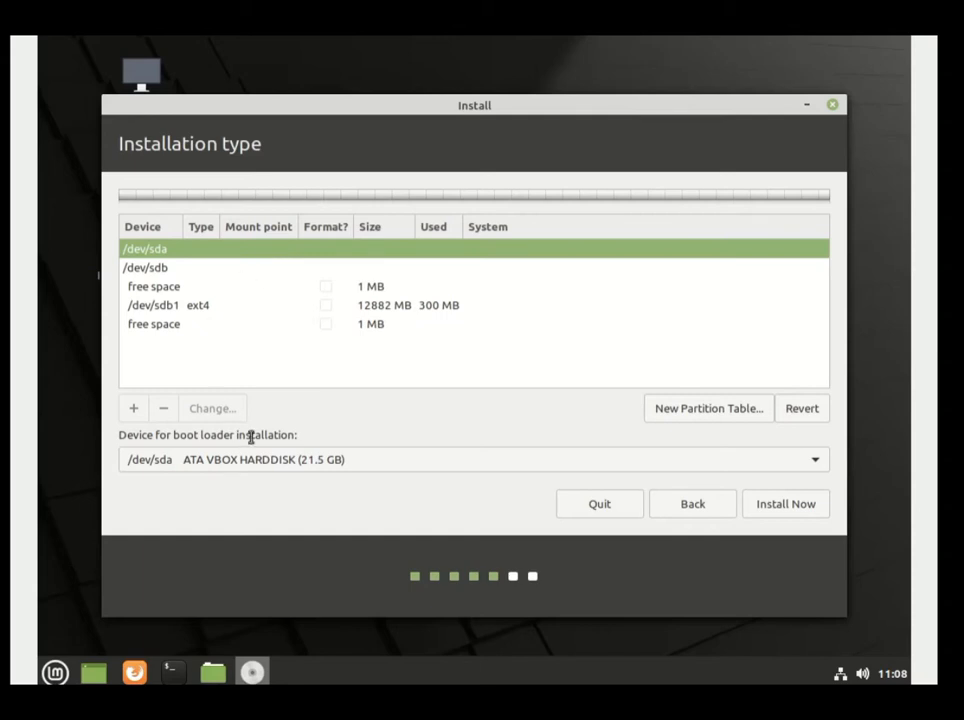
{"action": "left_click", "coordinate": [330, 463]}
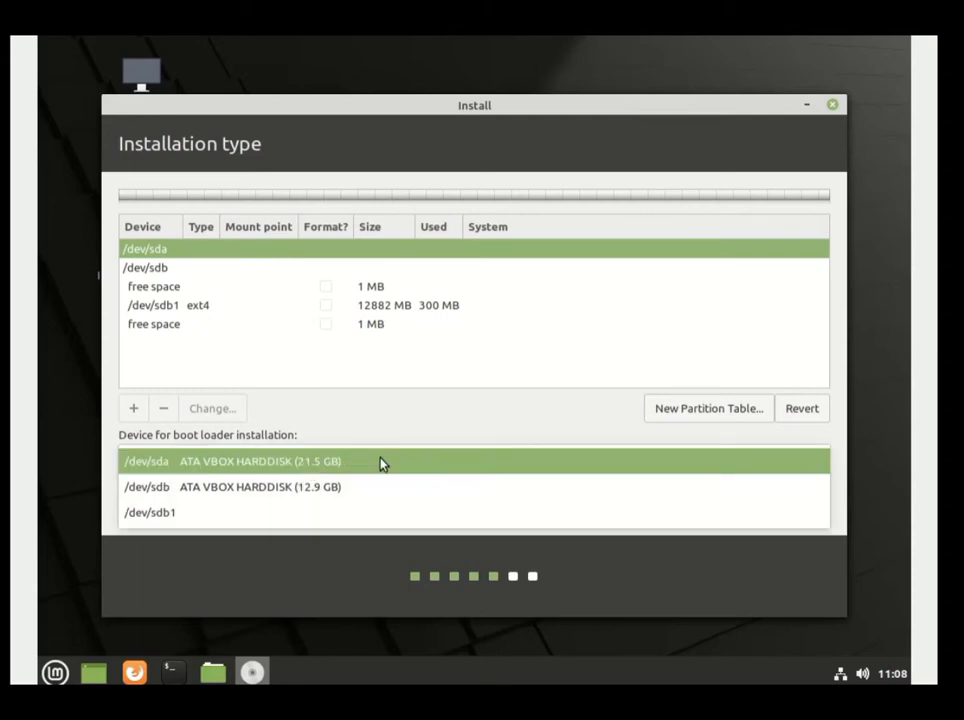
{"action": "left_click", "coordinate": [381, 461]}
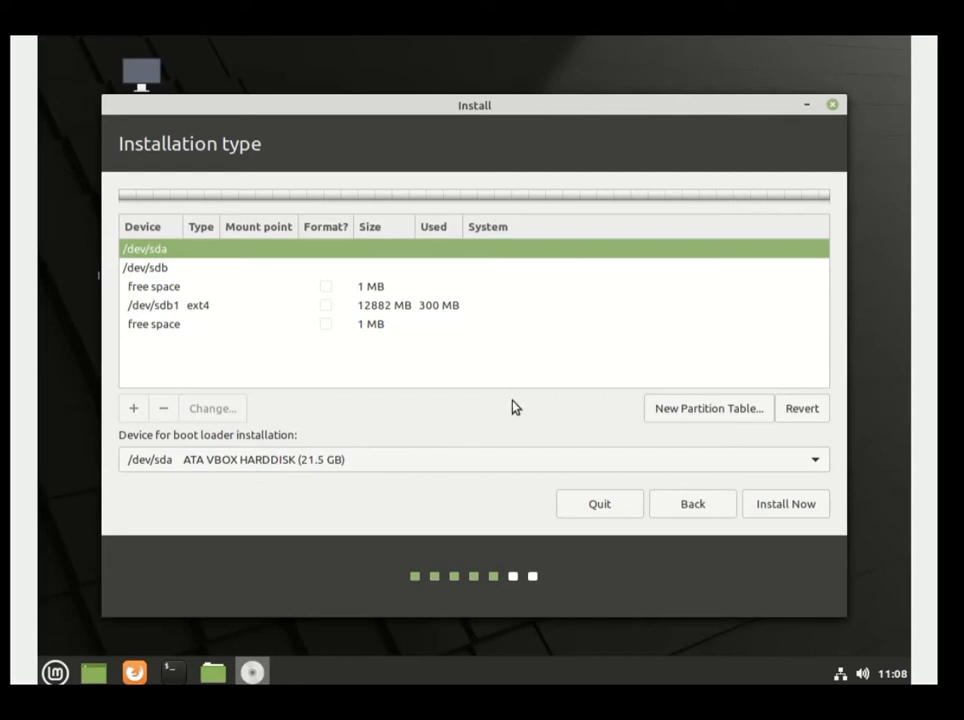
{"action": "left_click", "coordinate": [707, 410]}
{"action": "left_click", "coordinate": [823, 407]}
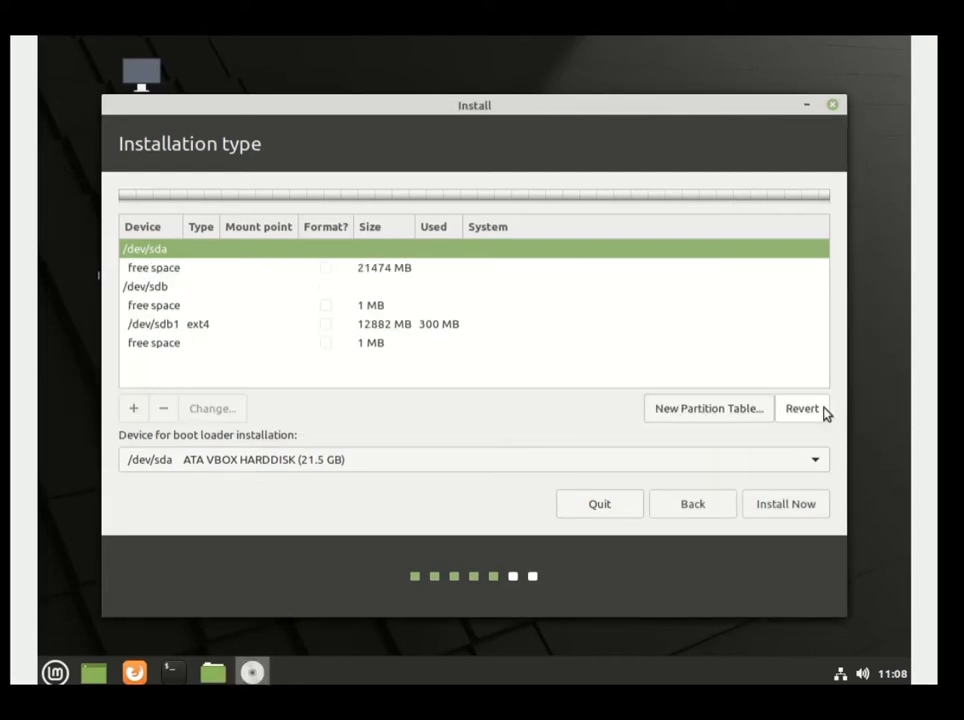
Create a 21472 MB btrfs partition in the free space mounted at /.
{"action": "left_click", "coordinate": [268, 269]}
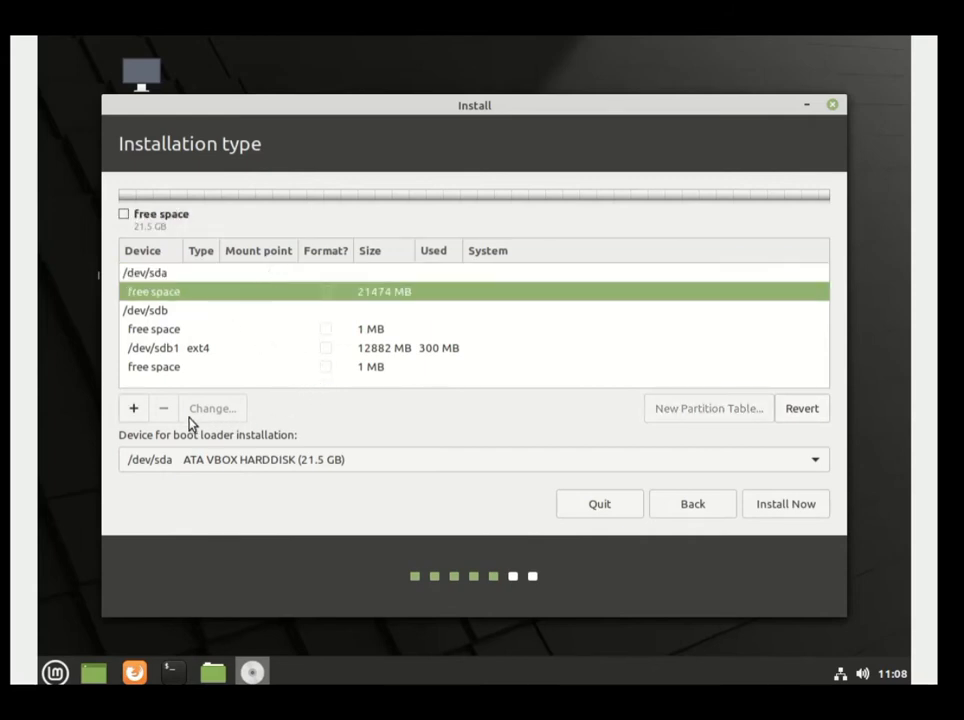
{"action": "left_click", "coordinate": [134, 410]}
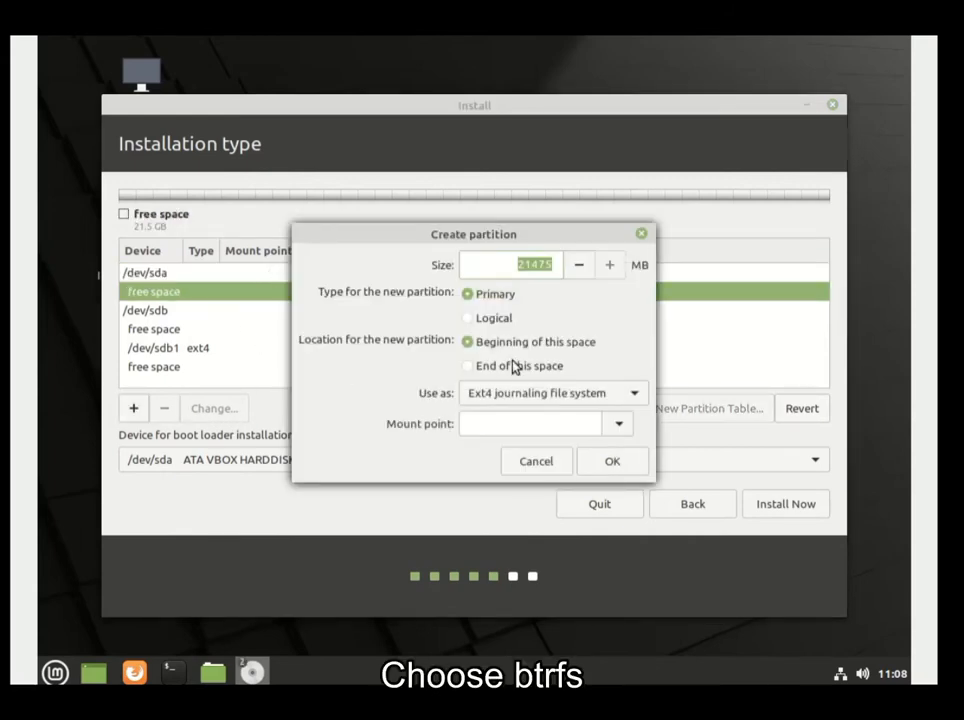
{"action": "left_click", "coordinate": [604, 398]}
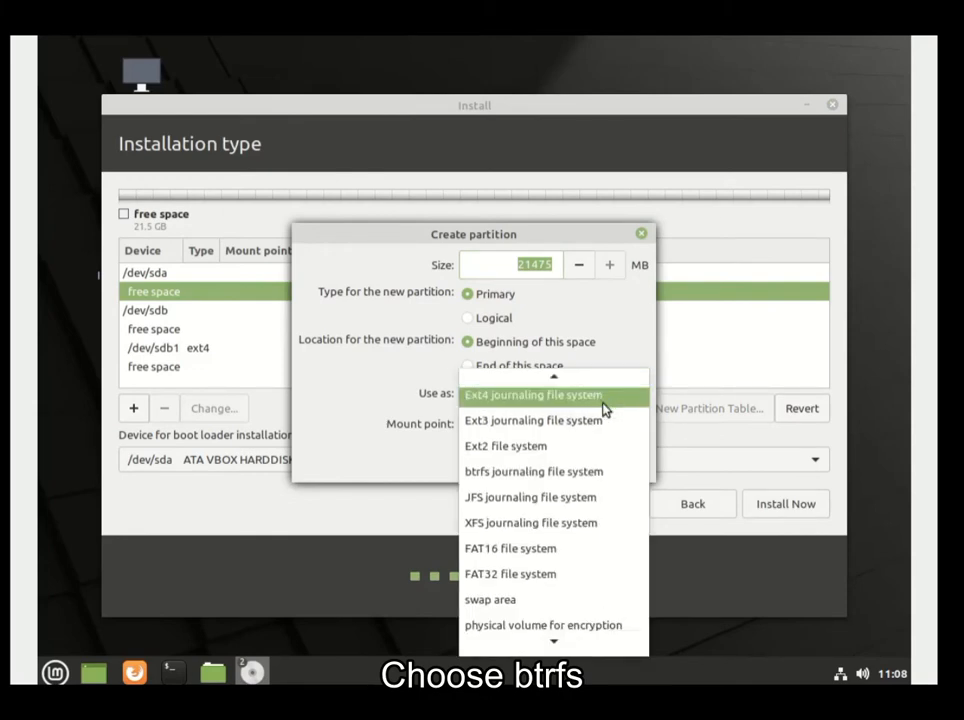
{"action": "left_click", "coordinate": [598, 471]}
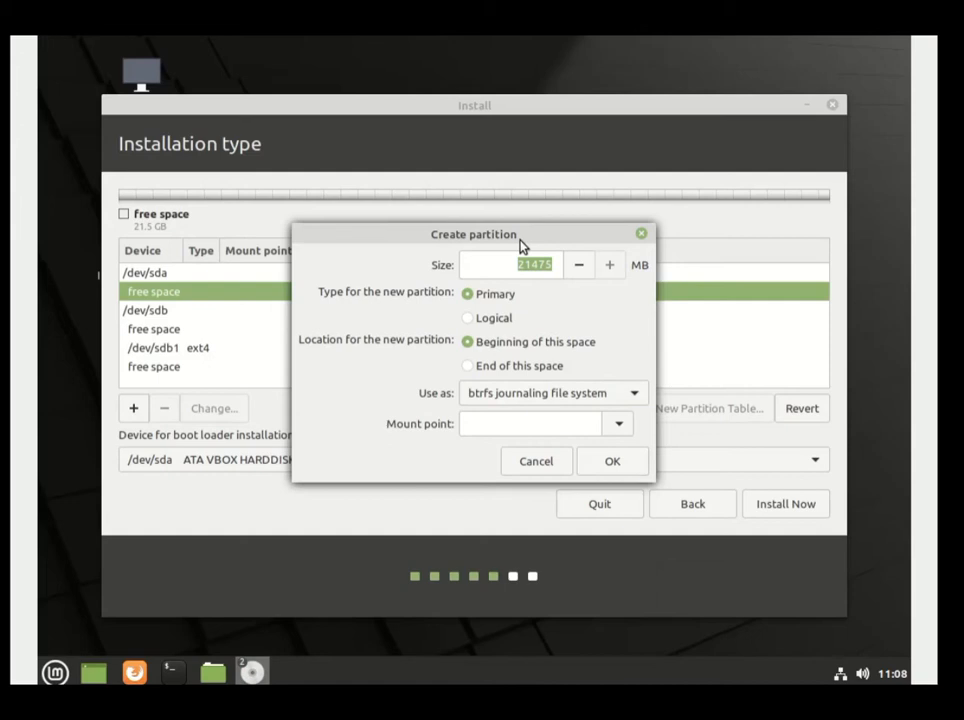
{"action": "left_click", "coordinate": [618, 424]}
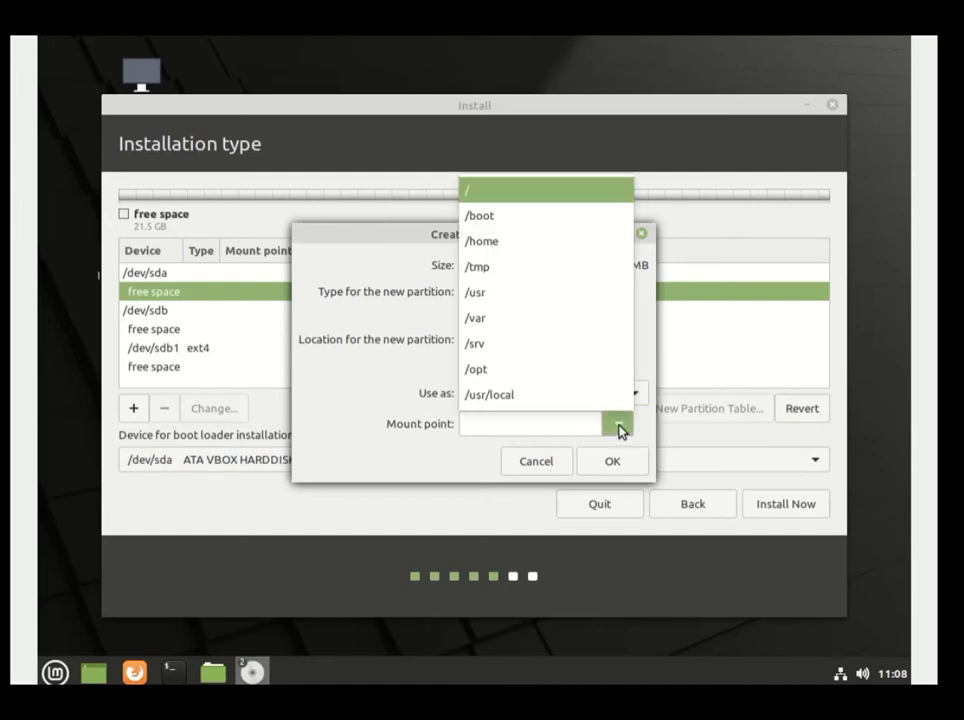
{"action": "left_click", "coordinate": [518, 199]}
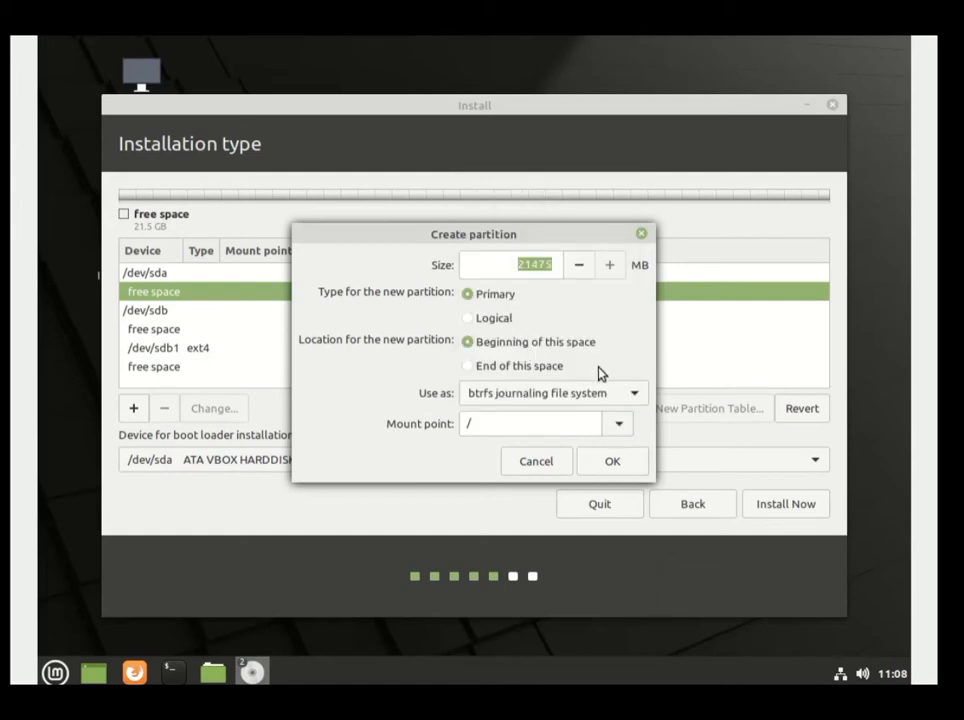
{"action": "left_click", "coordinate": [614, 462]}
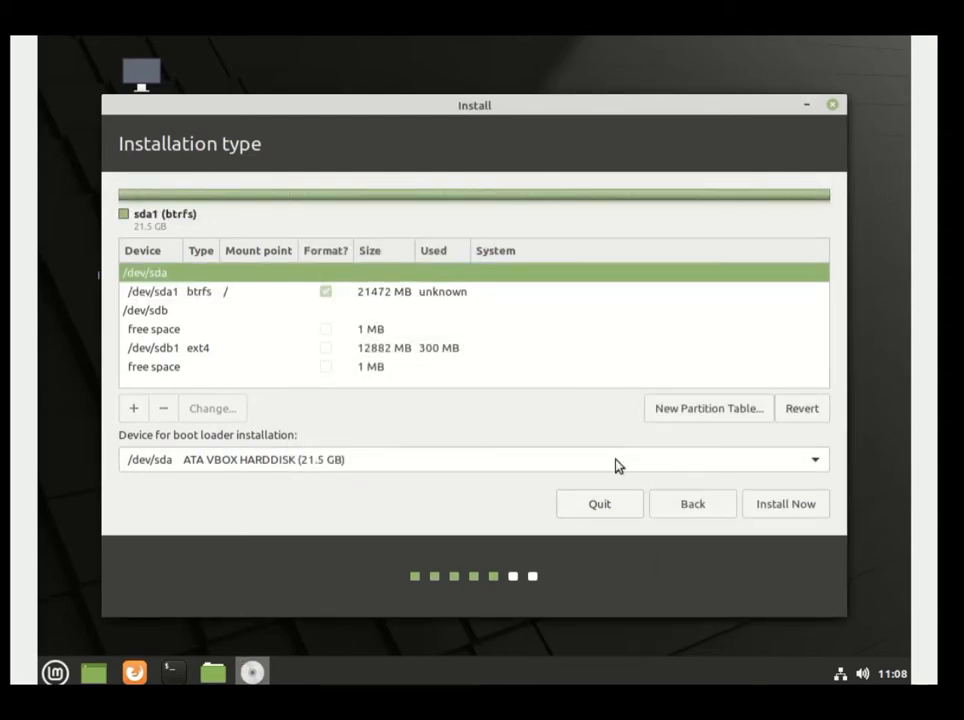
Select /dev/sda1, start the installation and confirm writing changes to disk.
{"action": "left_click", "coordinate": [562, 293]}
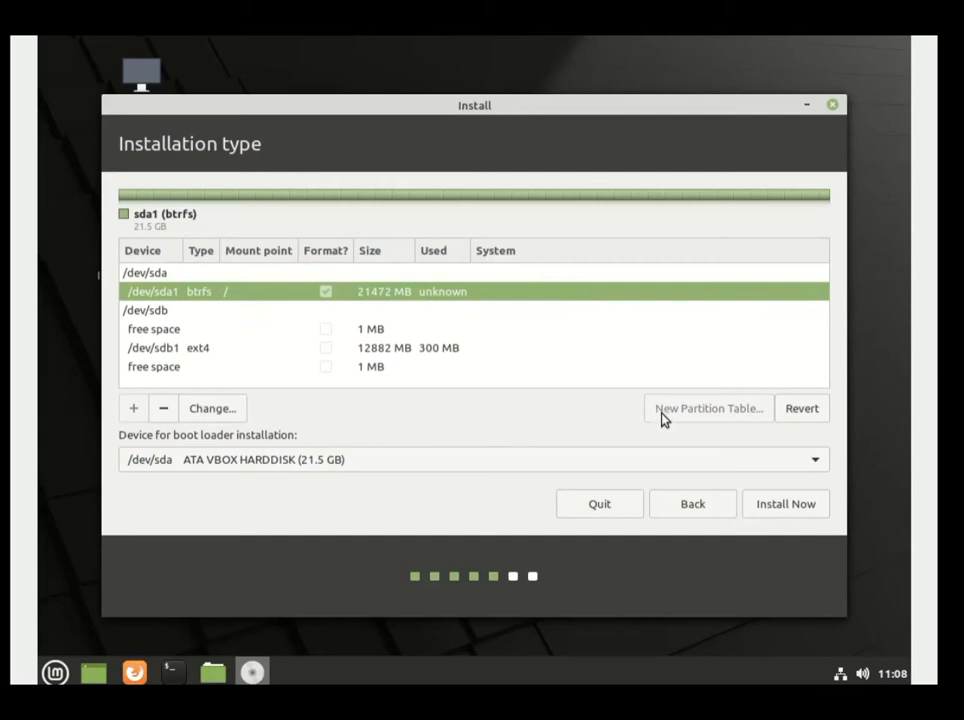
{"action": "left_click", "coordinate": [775, 505]}
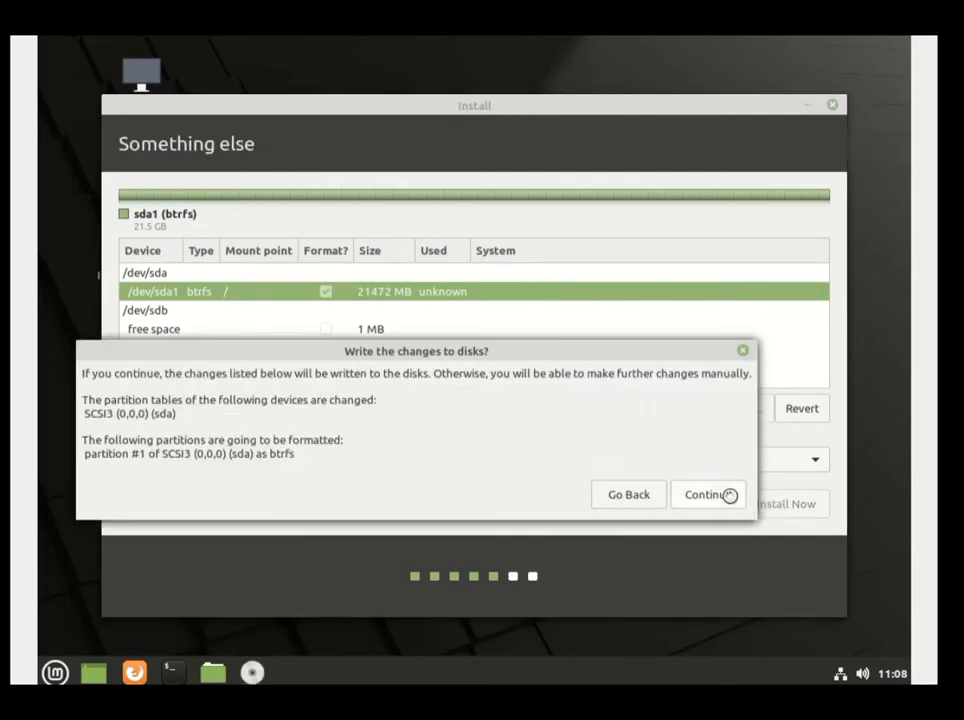
{"action": "left_click", "coordinate": [729, 494]}
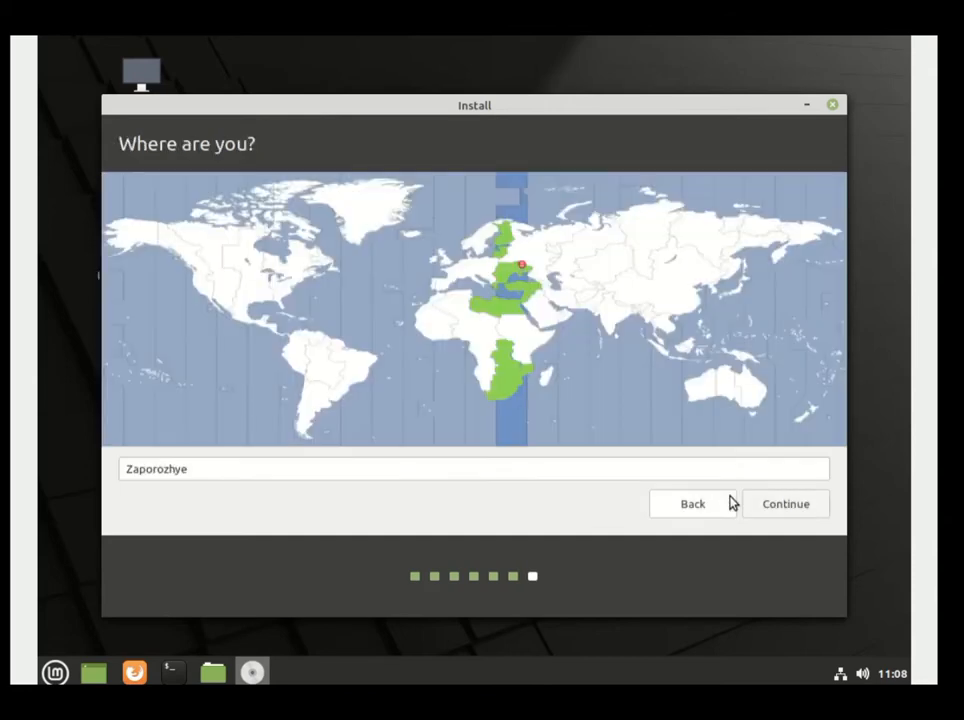
Set the time zone to Moscow, enter the account name and enable automatic login.
{"action": "left_click", "coordinate": [527, 250]}
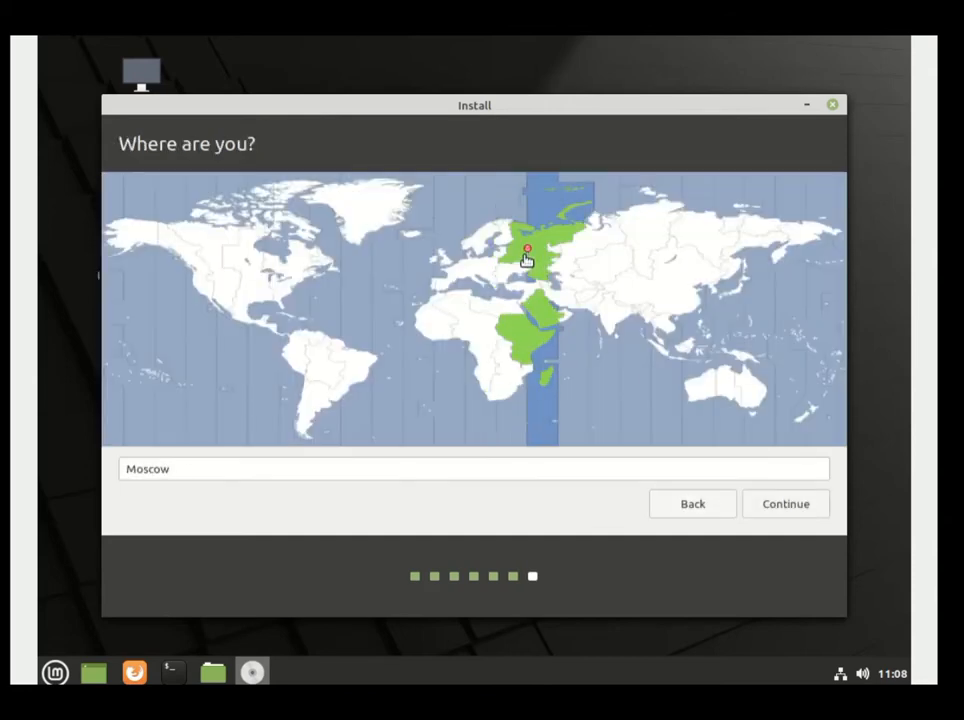
{"action": "left_click", "coordinate": [774, 500]}
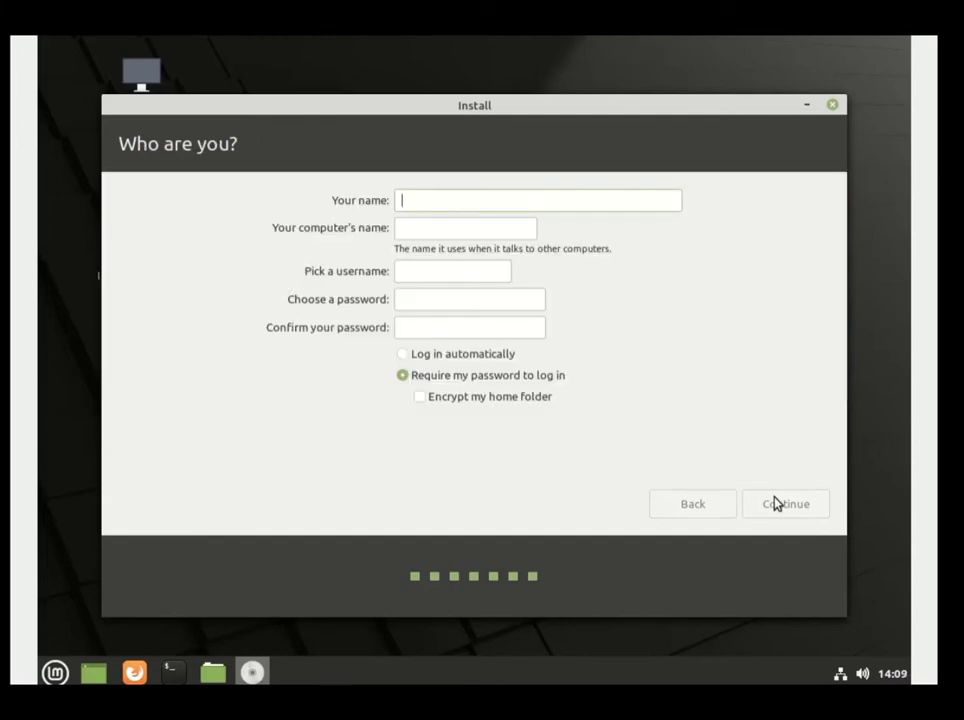
{"action": "type", "text": "test"}
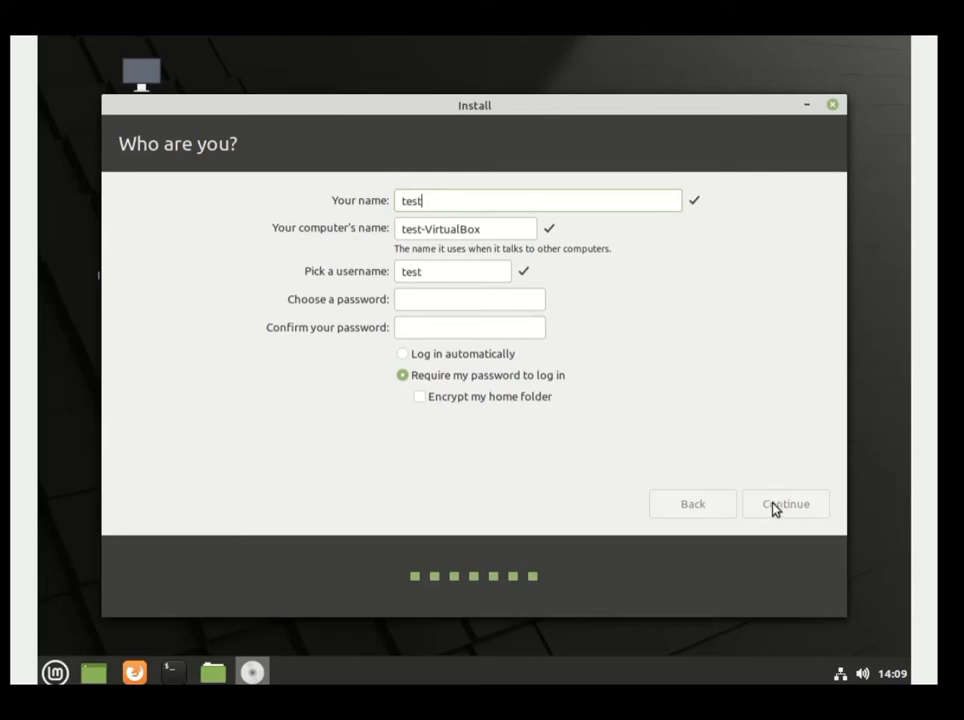
{"action": "left_click", "coordinate": [486, 360]}
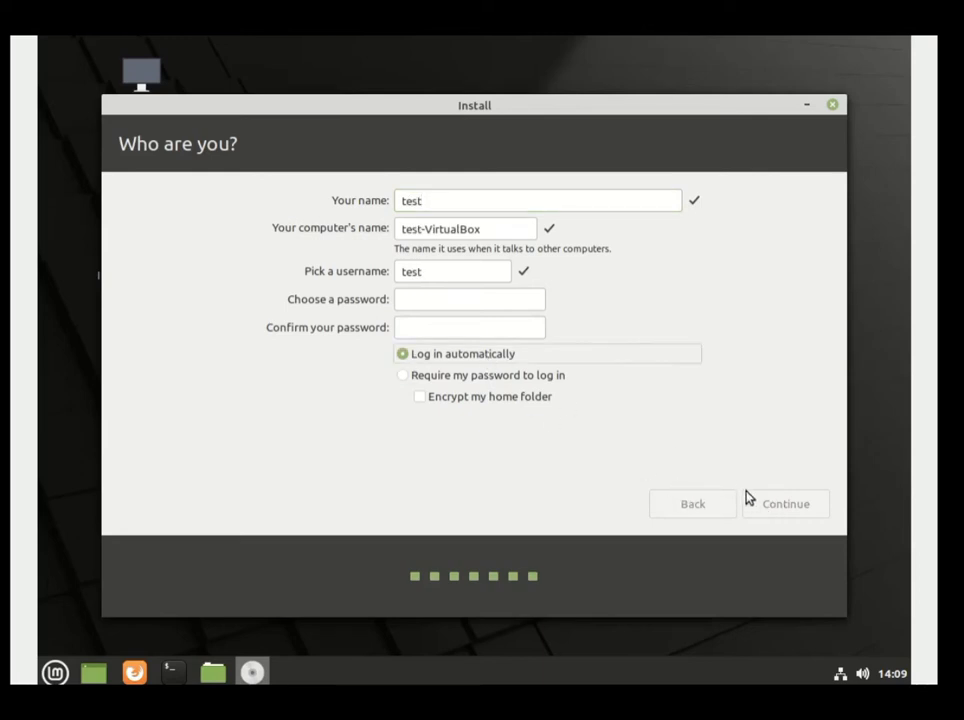
Enter and confirm the account password, then begin installing.
{"action": "left_click", "coordinate": [529, 302]}
{"action": "type", "text": "test"}
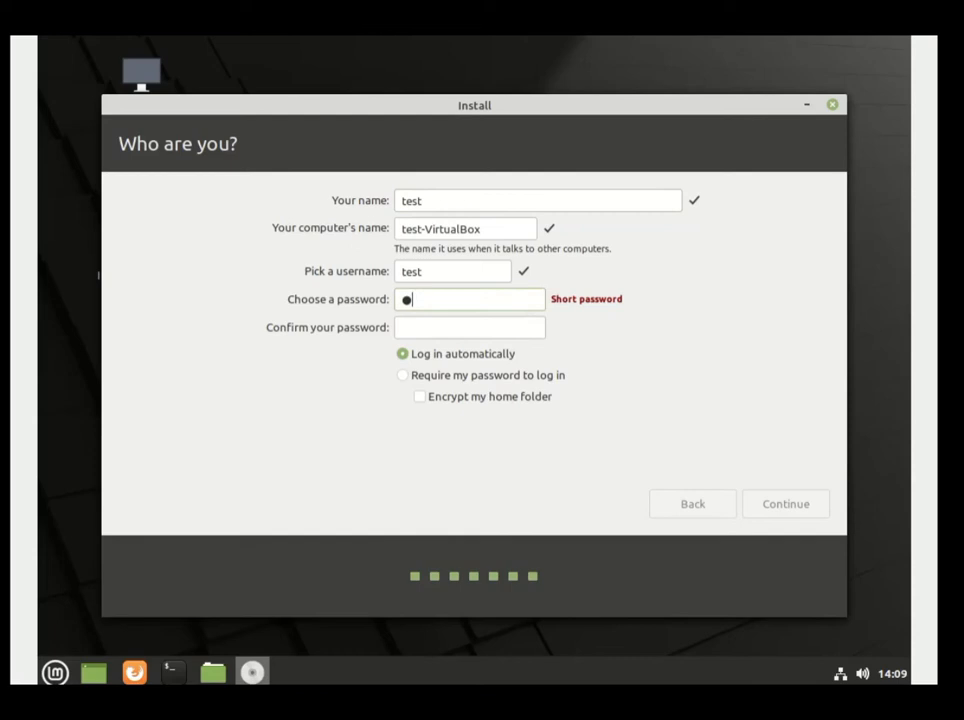
{"action": "key", "text": "Tab"}
{"action": "type", "text": "test"}
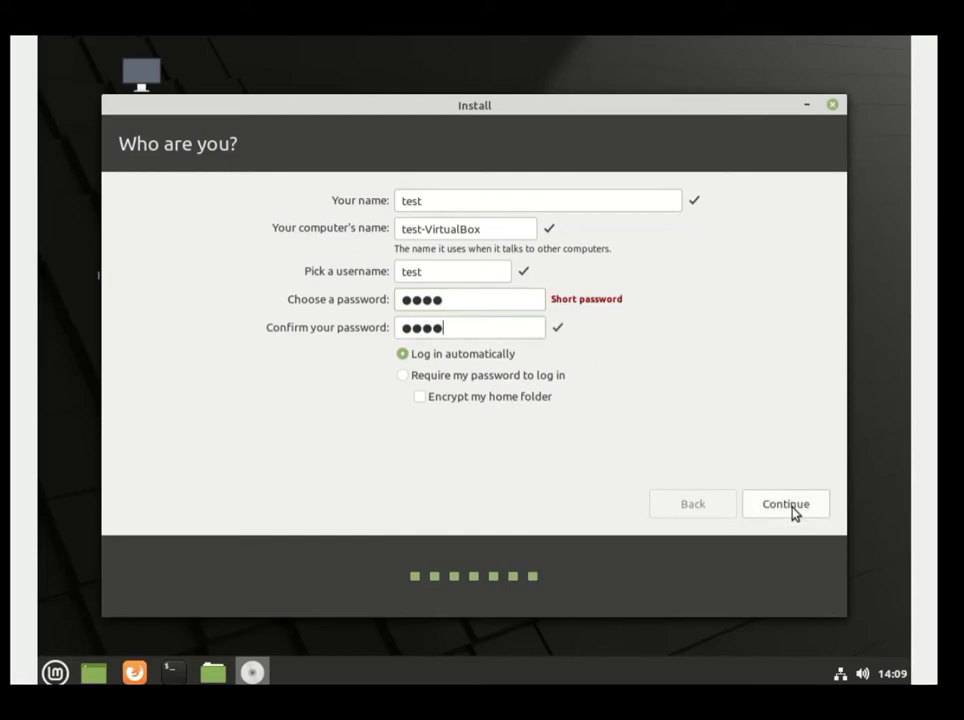
{"action": "left_click", "coordinate": [792, 507]}
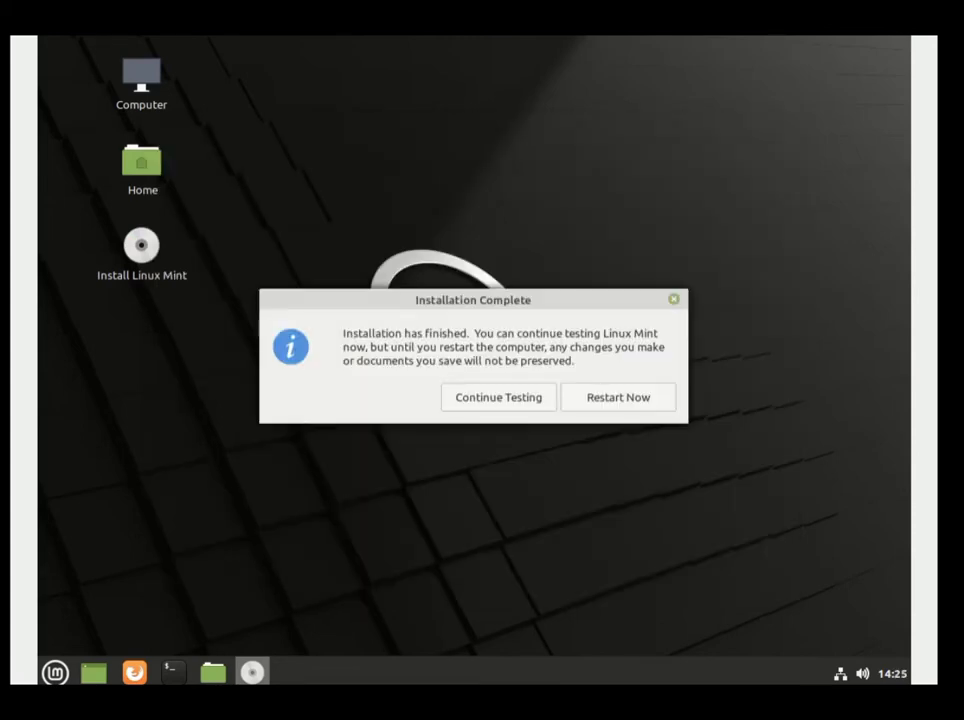
Restart now and continue booting once the installation medium is removed.
{"action": "left_click", "coordinate": [621, 398]}
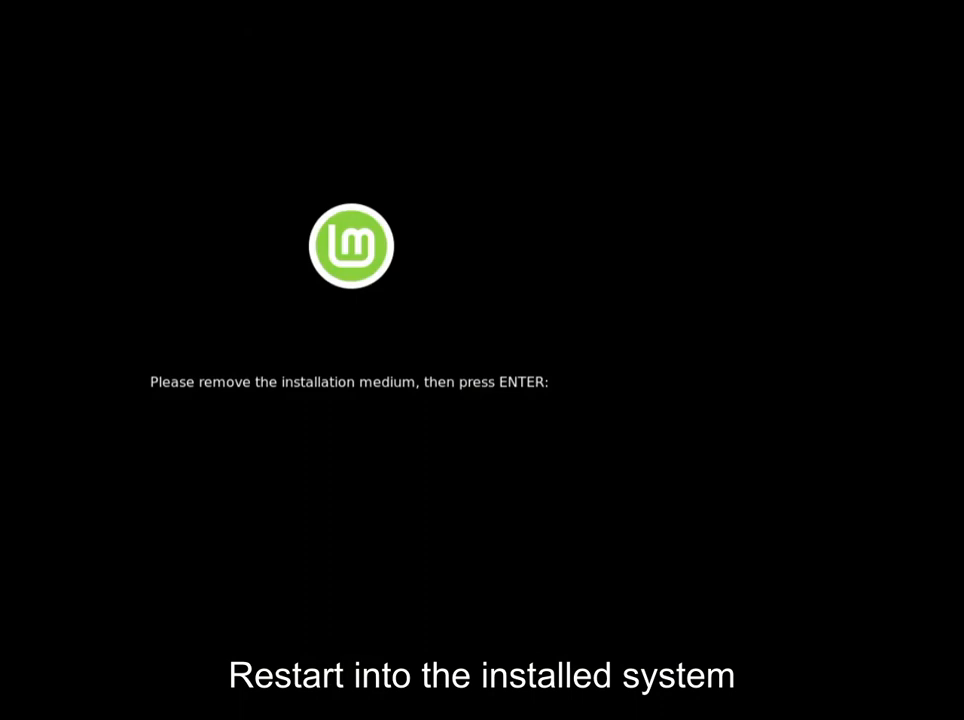
{"action": "key", "text": "Return"}
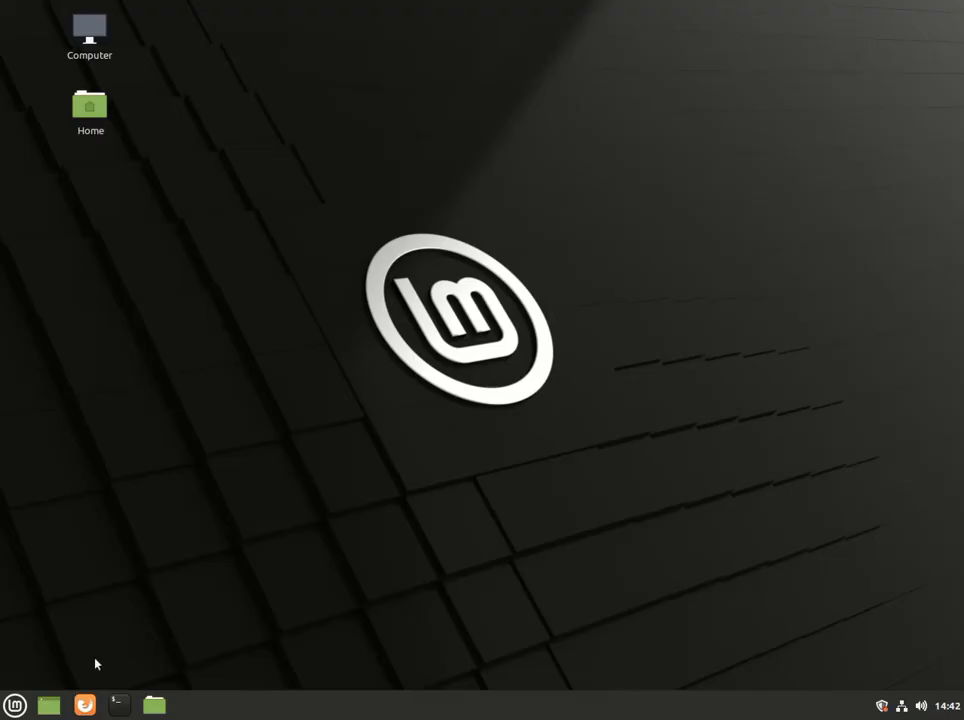
Search 'time' in the Mint menu and launch Timeshift.
{"action": "left_click", "coordinate": [14, 705]}
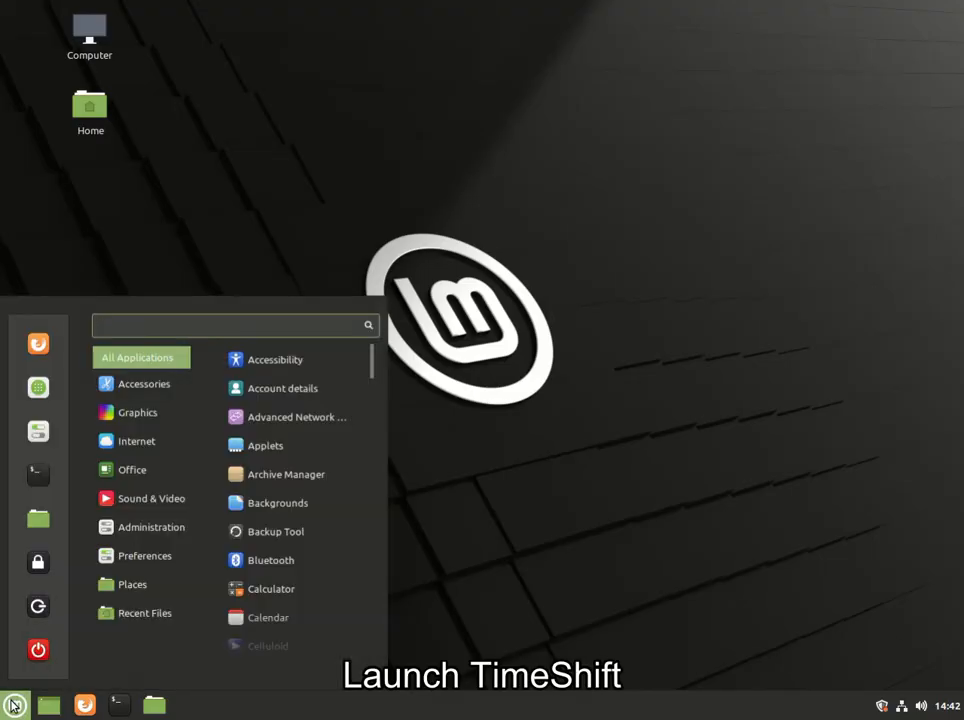
{"action": "type", "text": "time"}
{"action": "key", "text": "Return"}
{"action": "type", "text": "****"}
{"action": "key", "text": "Return"}
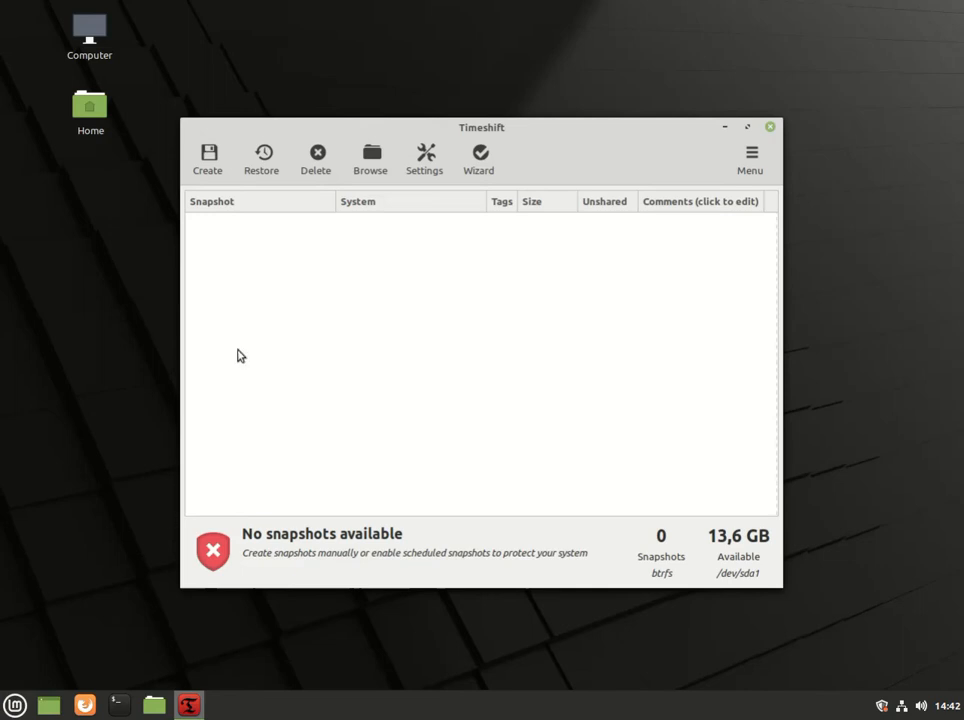
{"action": "left_click", "coordinate": [209, 172]}
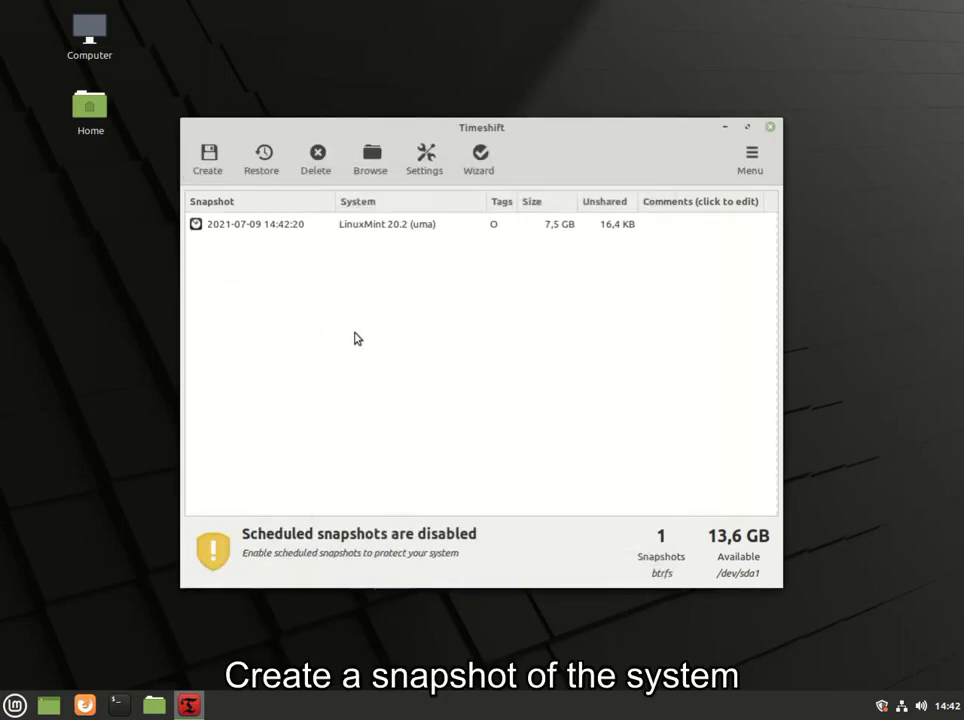
{"action": "left_click", "coordinate": [505, 231]}
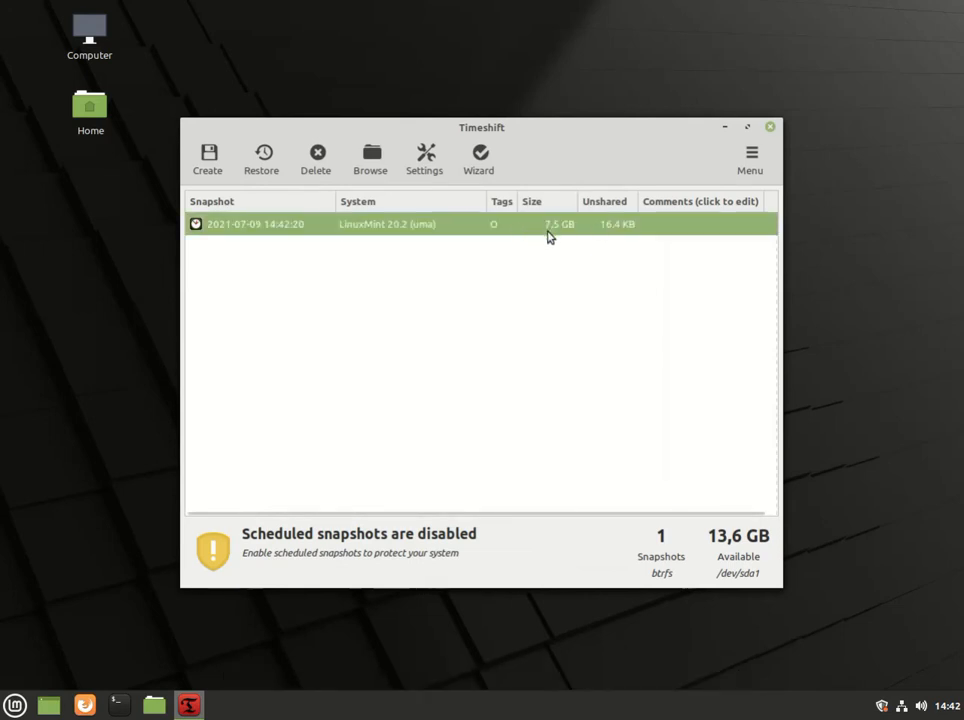
{"action": "right_click", "coordinate": [547, 235]}
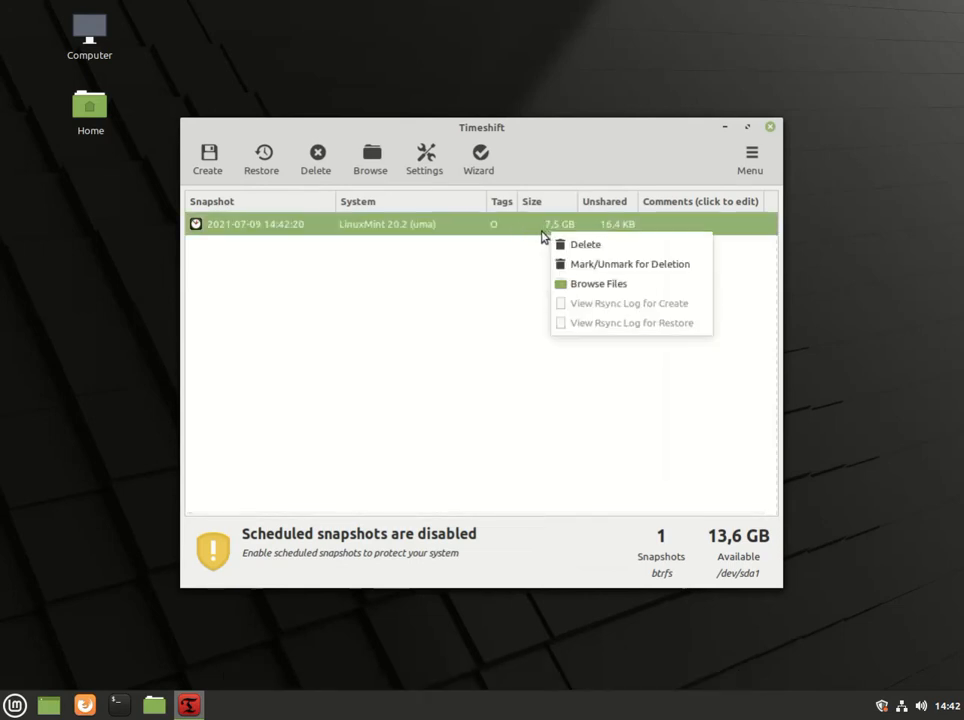
{"action": "left_click", "coordinate": [578, 284]}
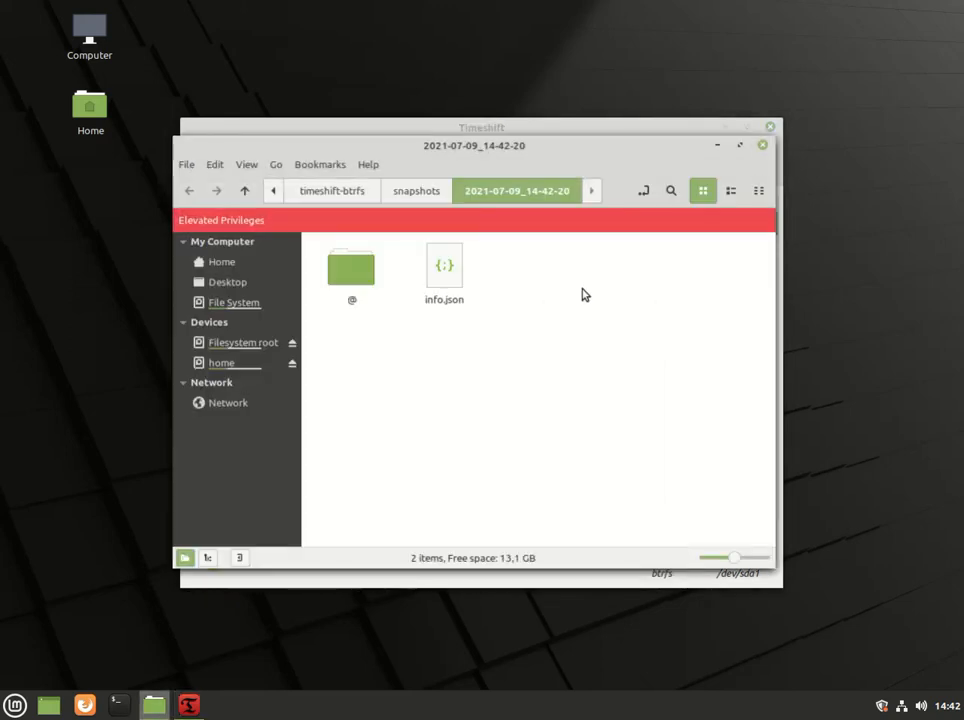
{"action": "right_click", "coordinate": [443, 272]}
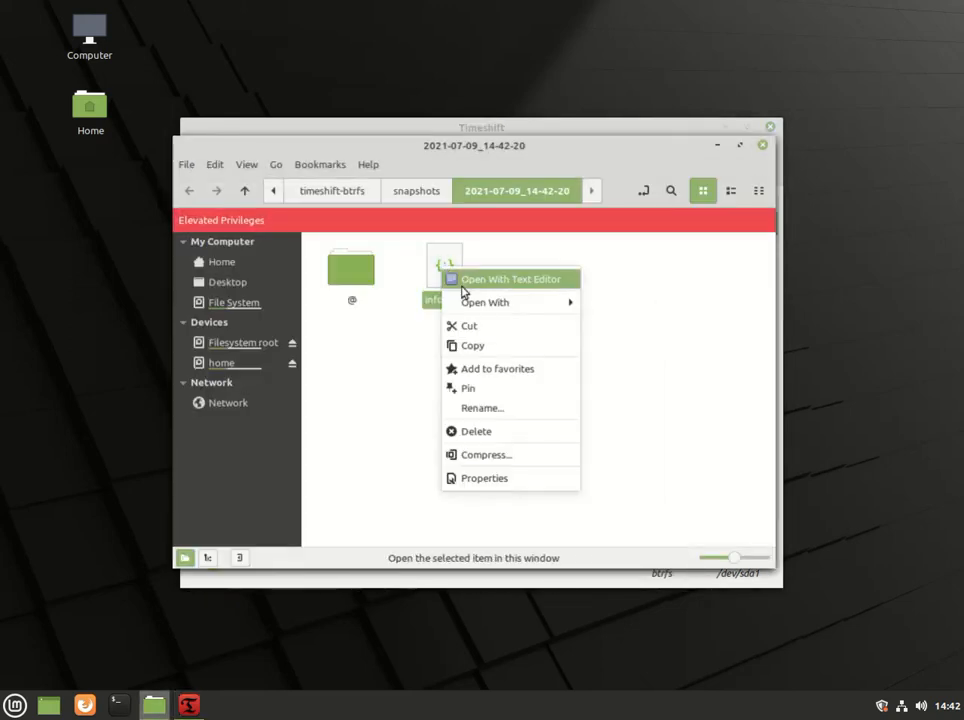
{"action": "left_click", "coordinate": [492, 280]}
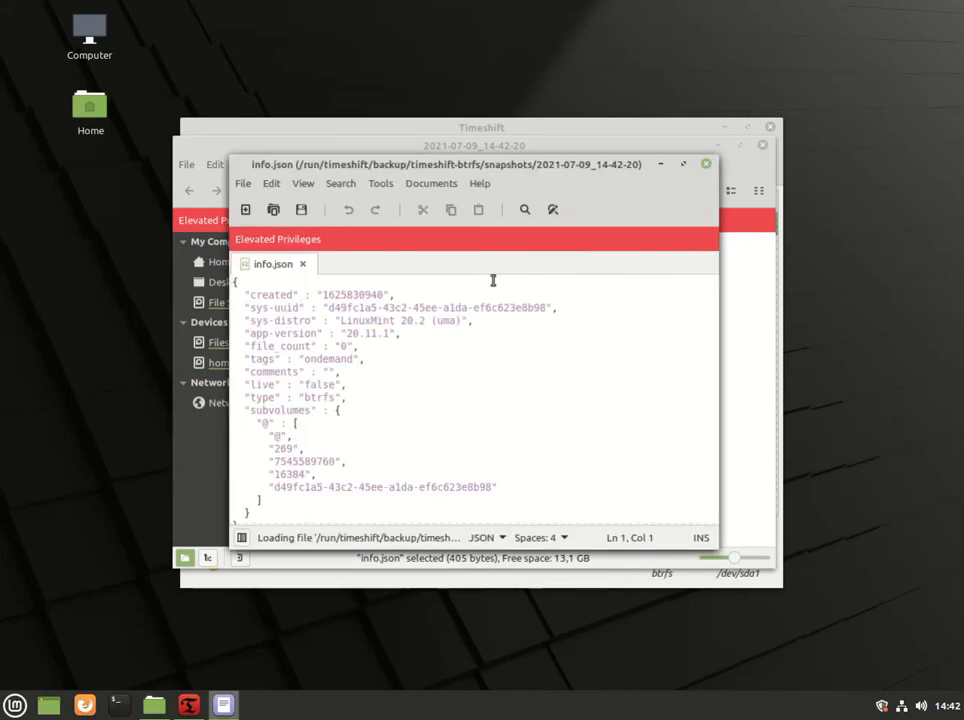
{"action": "scroll", "coordinate": [477, 420], "scroll_direction": "down", "scroll_amount": 1}
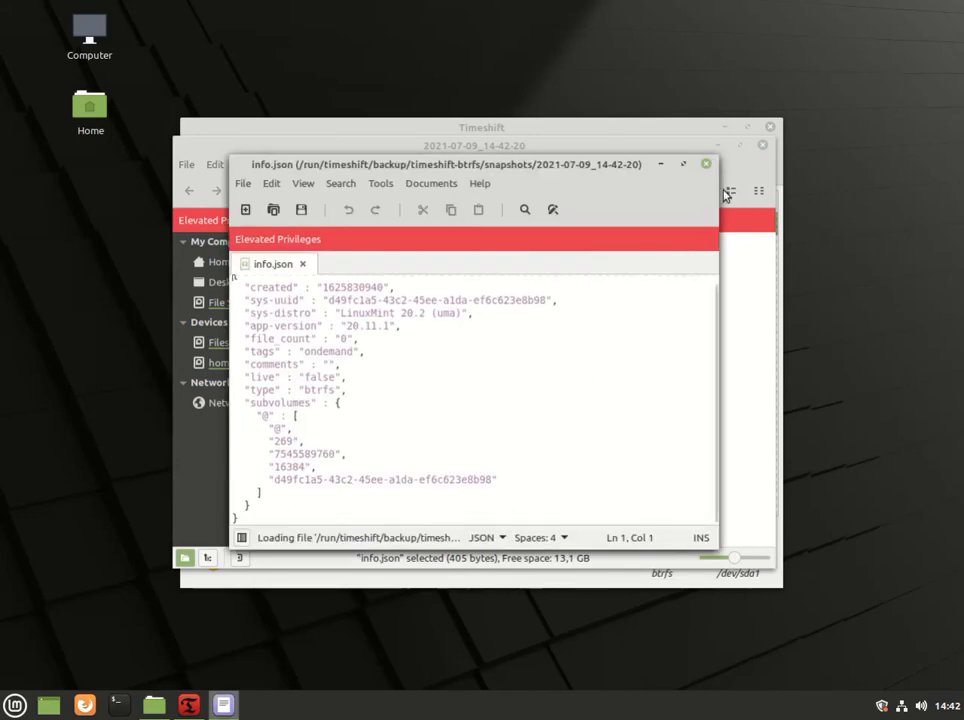
{"action": "left_click", "coordinate": [706, 163]}
{"action": "left_click", "coordinate": [355, 282]}
{"action": "double_click", "coordinate": [355, 282]}
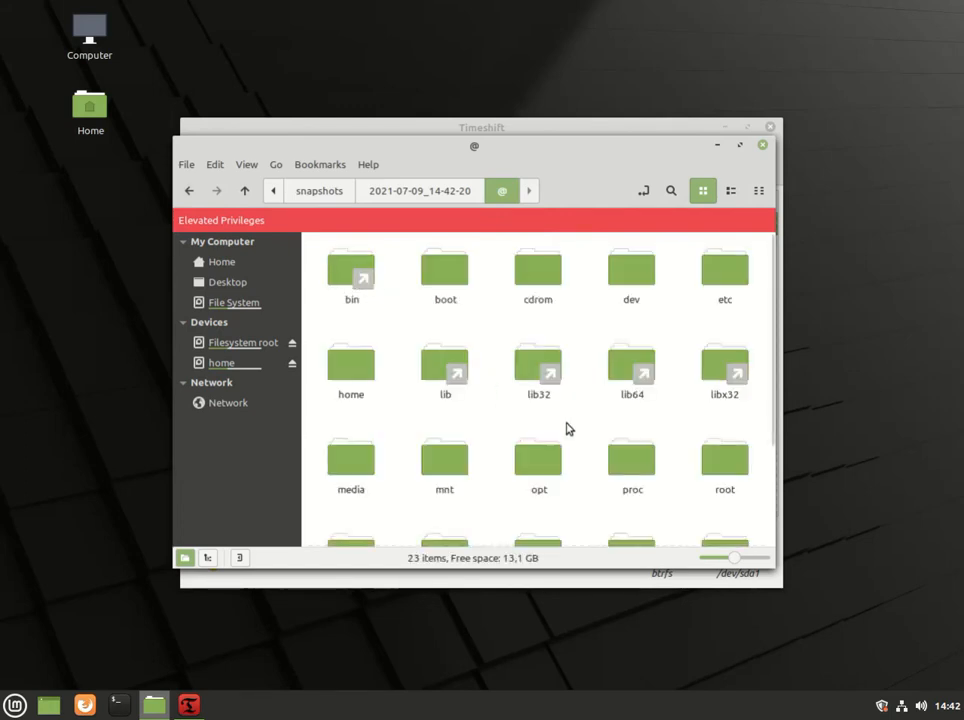
{"action": "scroll", "coordinate": [566, 429], "scroll_direction": "down", "scroll_amount": 3}
{"action": "scroll", "coordinate": [530, 474], "scroll_direction": "up", "scroll_amount": 1}
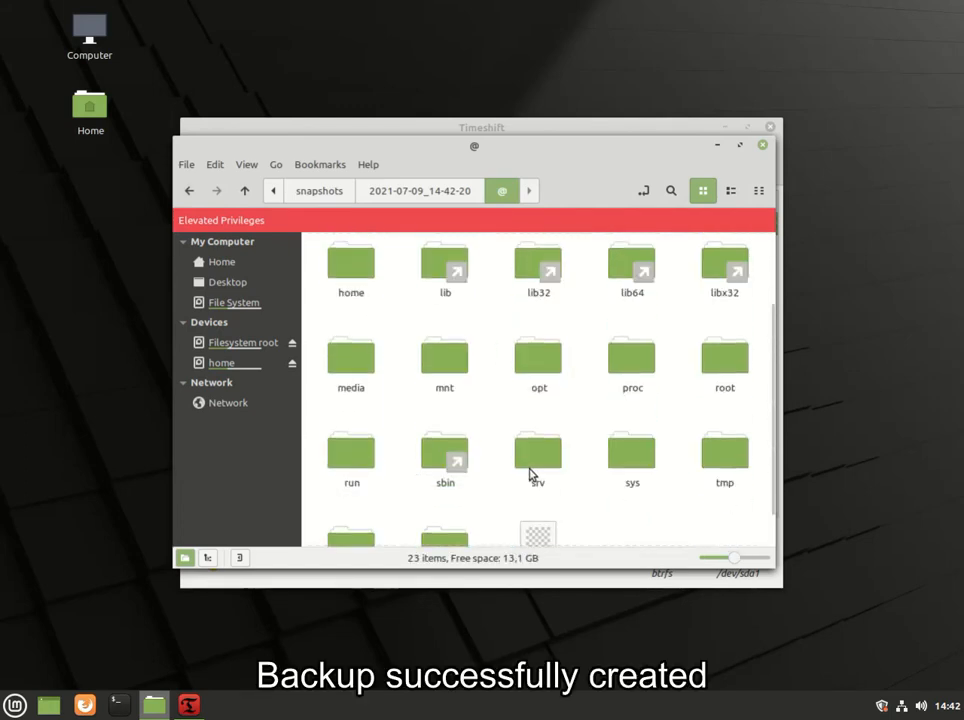
{"action": "double_click", "coordinate": [367, 373]}
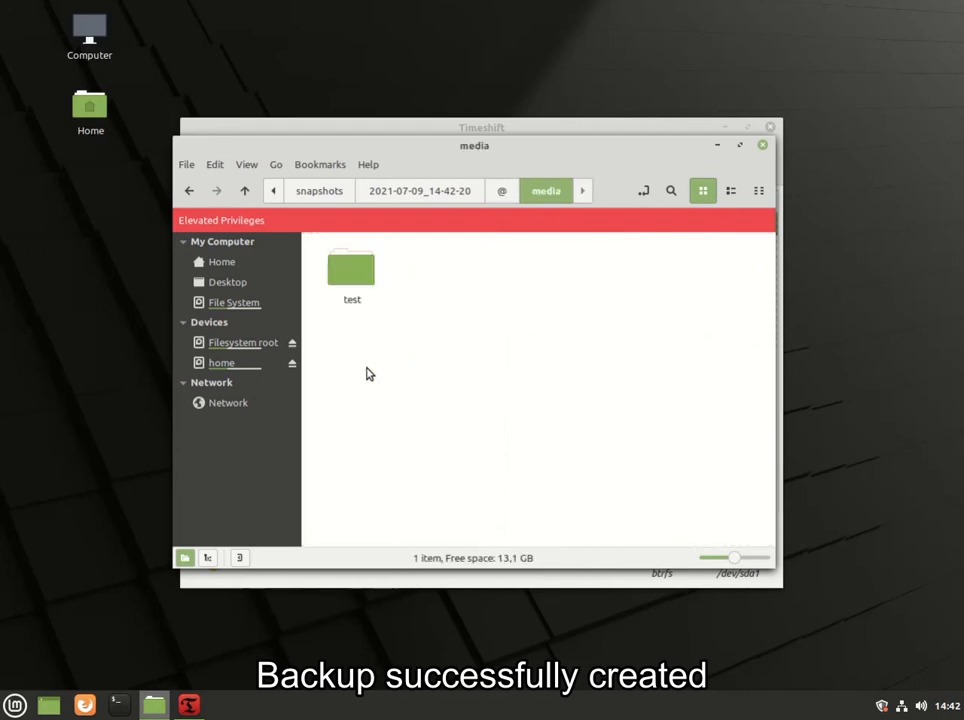
{"action": "double_click", "coordinate": [357, 280]}
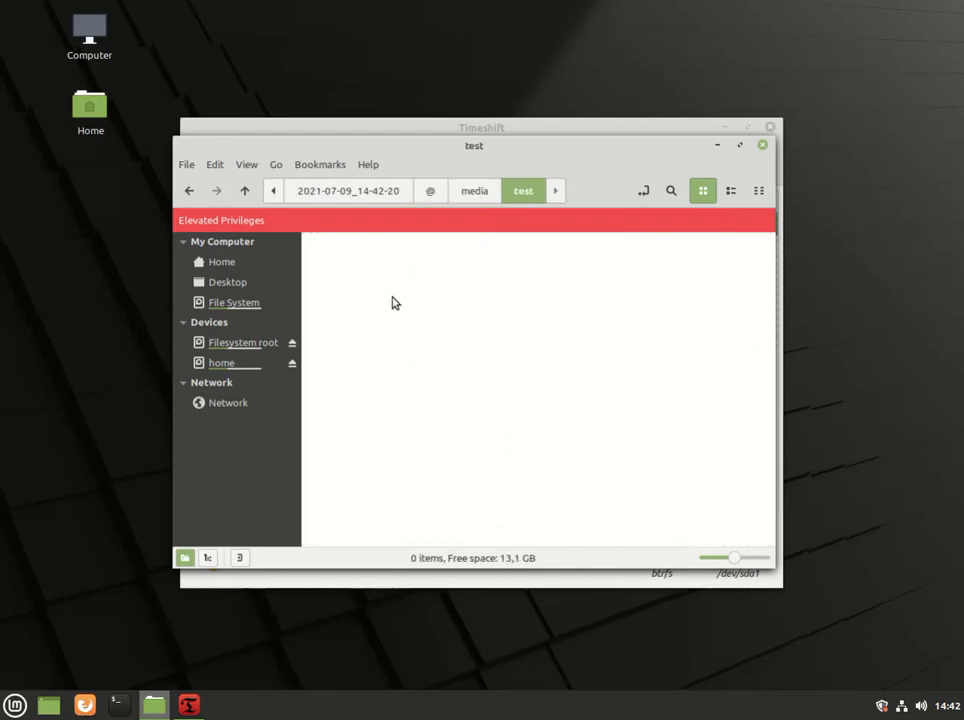
{"action": "key", "text": "BackSpace"}
{"action": "key", "text": "BackSpace"}
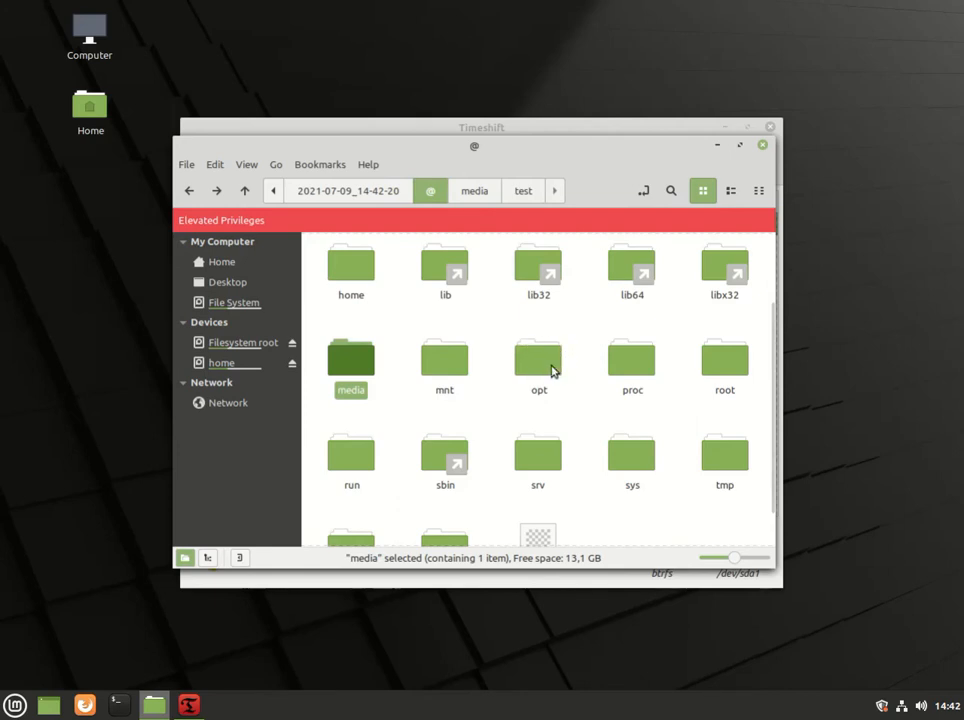
{"action": "double_click", "coordinate": [357, 286]}
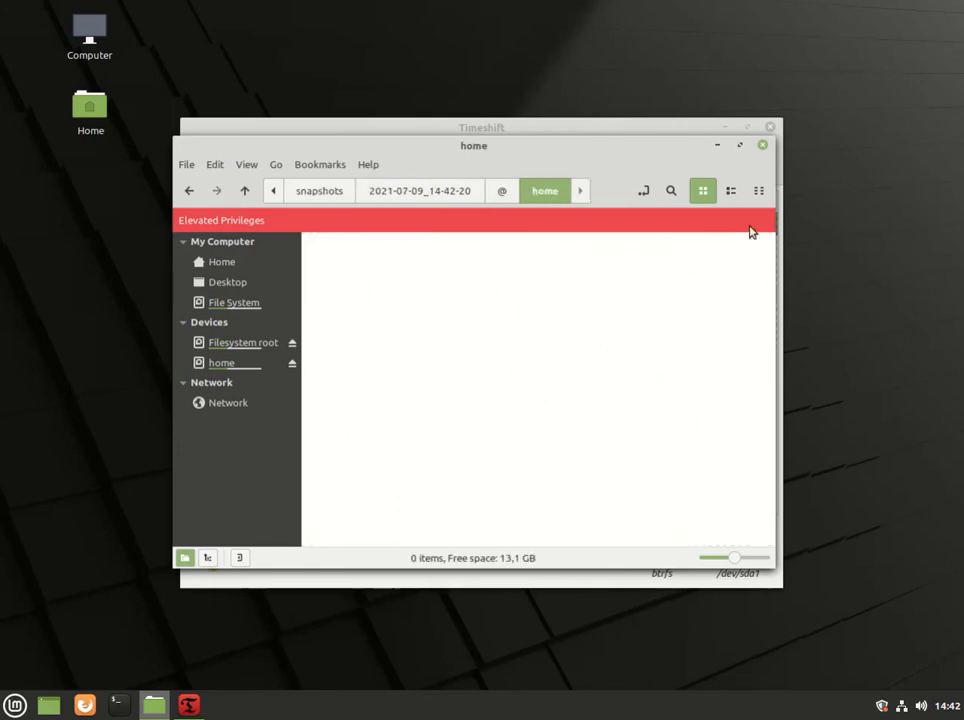
{"action": "left_click", "coordinate": [763, 146]}
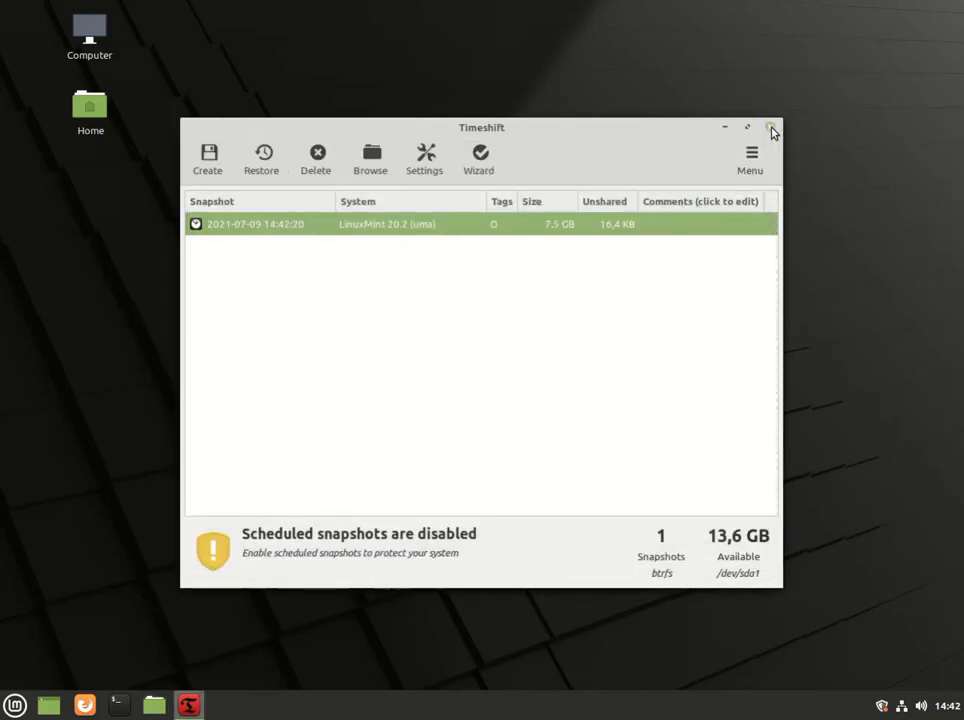
Close Timeshift, restart the computer and boot into the live USB session.
{"action": "left_click", "coordinate": [771, 131]}
{"action": "left_click", "coordinate": [15, 706]}
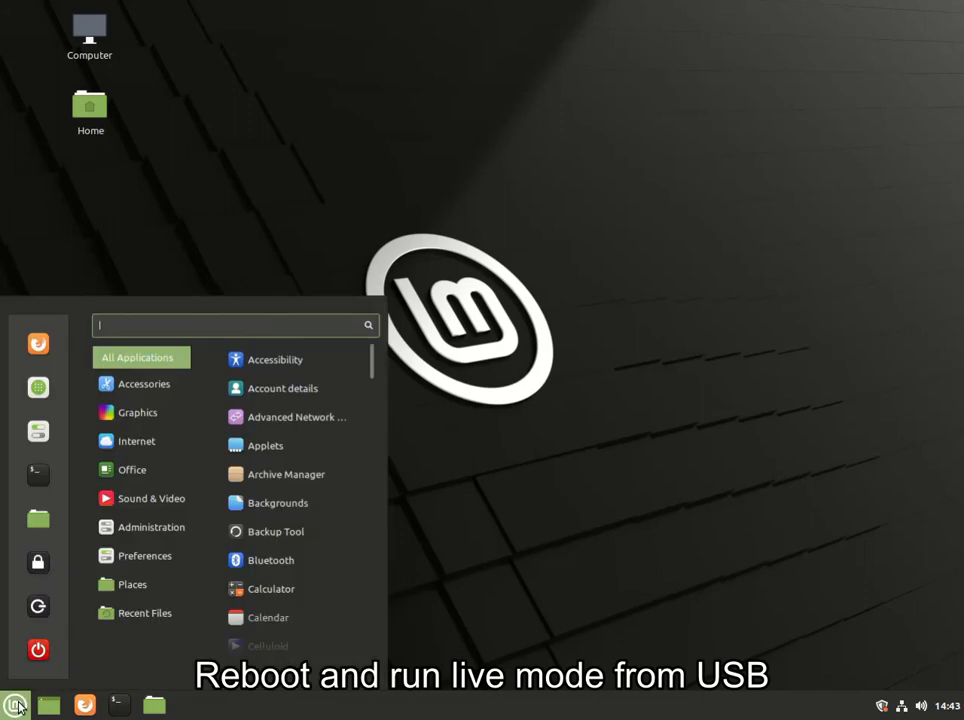
{"action": "left_click", "coordinate": [38, 649]}
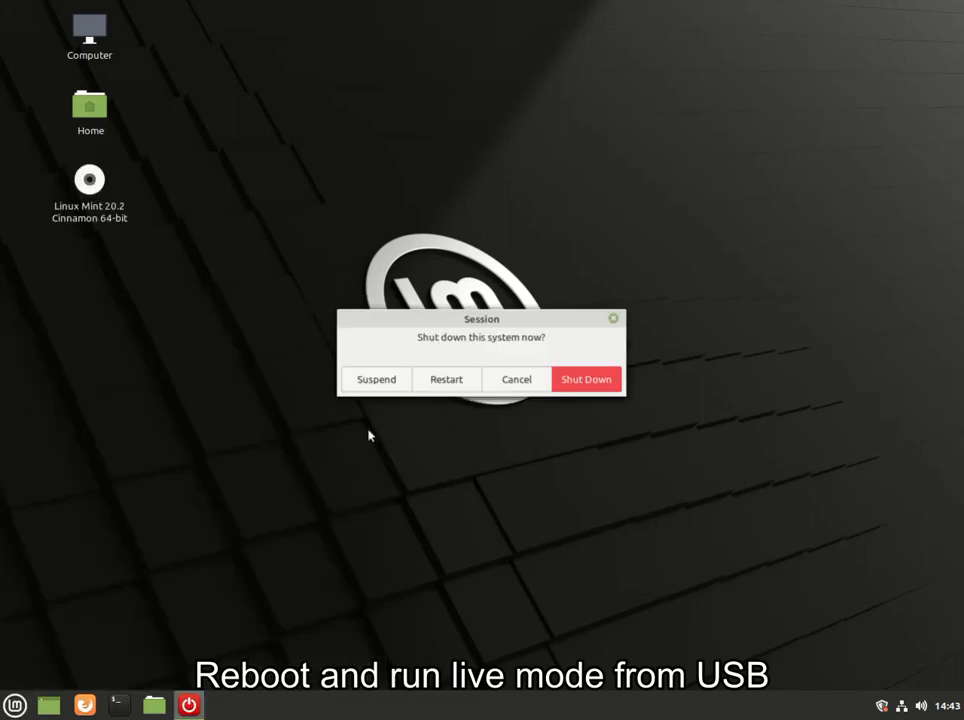
{"action": "left_click", "coordinate": [448, 380]}
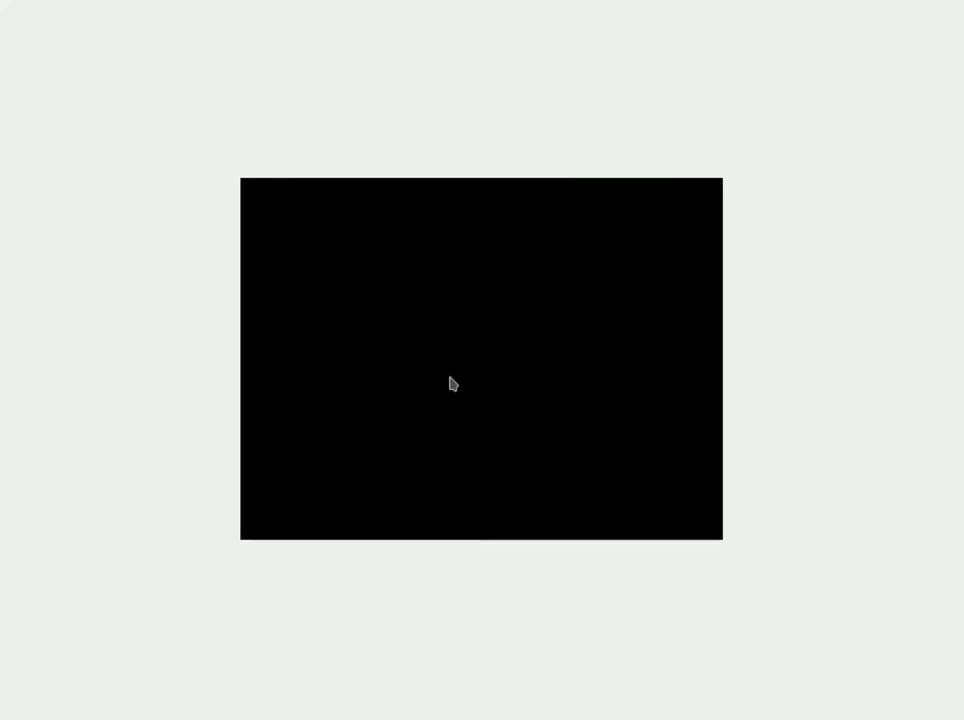
{"action": "key", "text": "Return"}
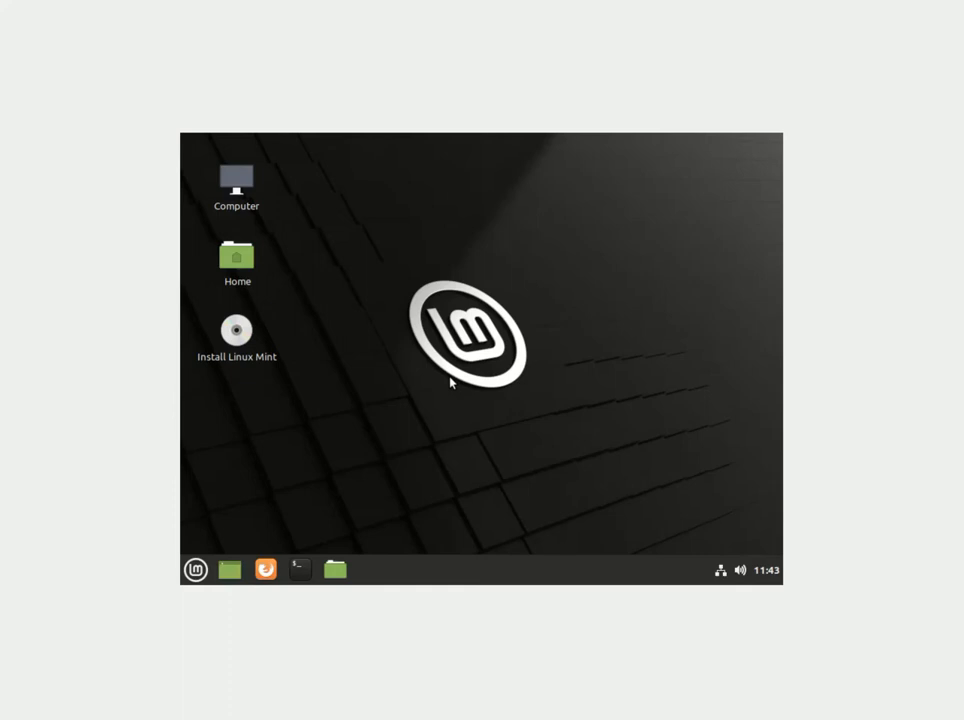
Browse from Home to the @ folder on the 21 GB Volume, enlarging the window.
{"action": "double_click", "coordinate": [247, 261]}
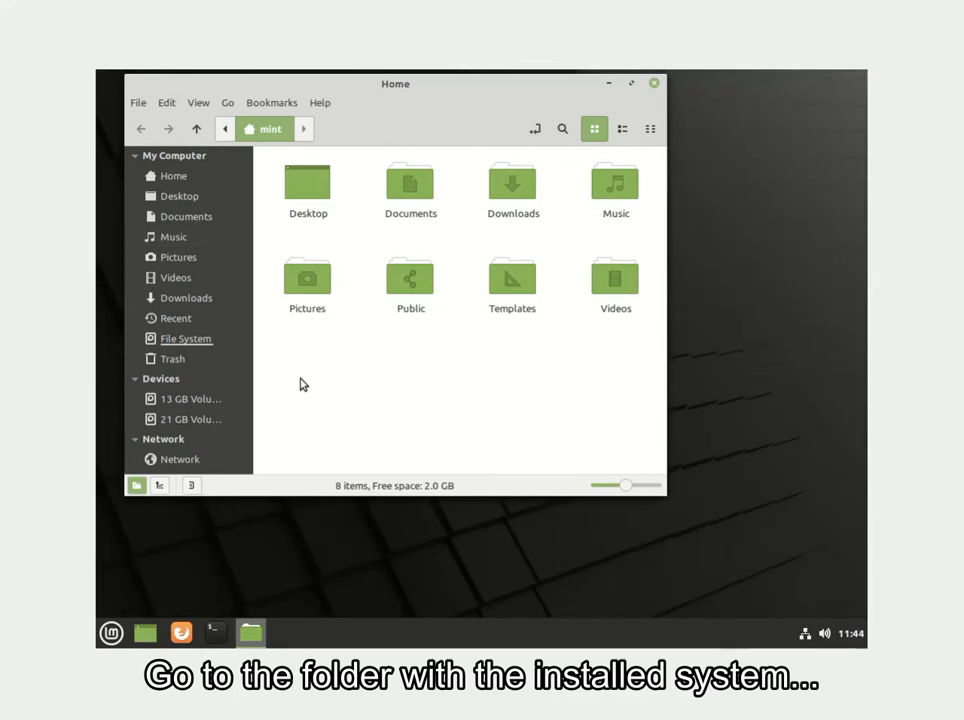
{"action": "left_click", "coordinate": [194, 421]}
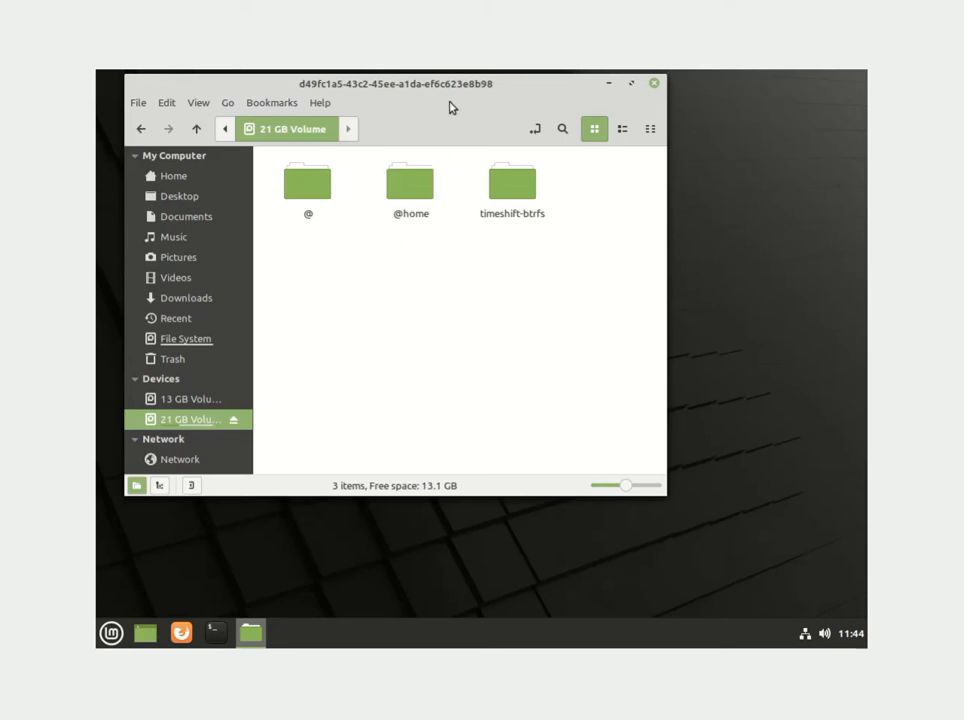
{"action": "left_click_drag", "start_coordinate": [450, 84], "coordinate": [448, 104]}
{"action": "left_click_drag", "start_coordinate": [656, 514], "coordinate": [782, 565]}
{"action": "double_click", "coordinate": [308, 219]}
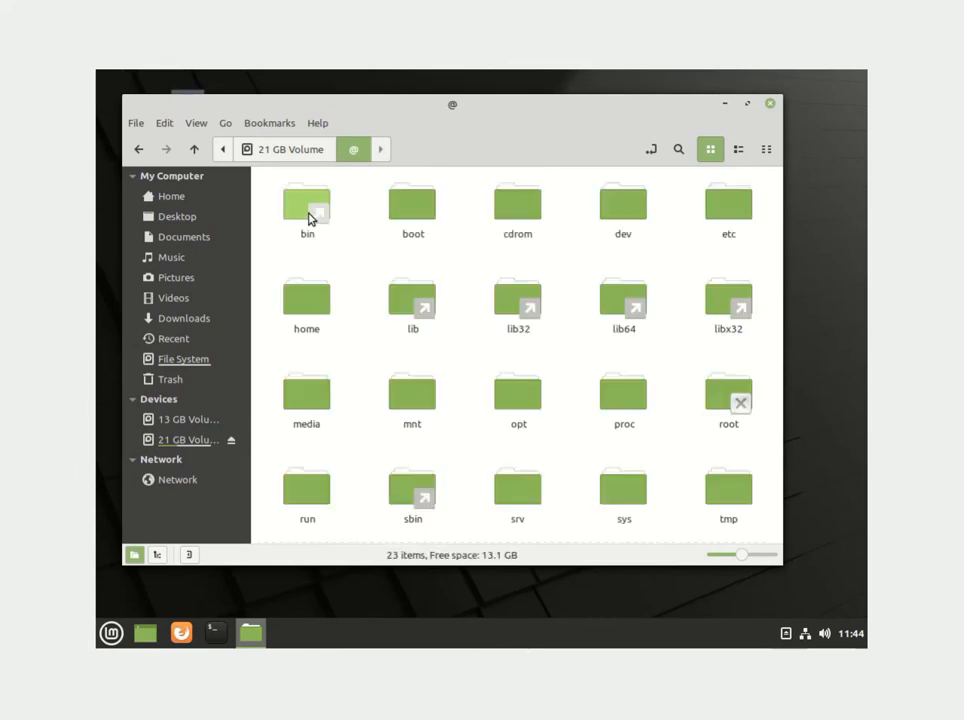
Open etc as root and go up to the @ folder with root privileges.
{"action": "left_click", "coordinate": [737, 213]}
{"action": "right_click", "coordinate": [737, 215]}
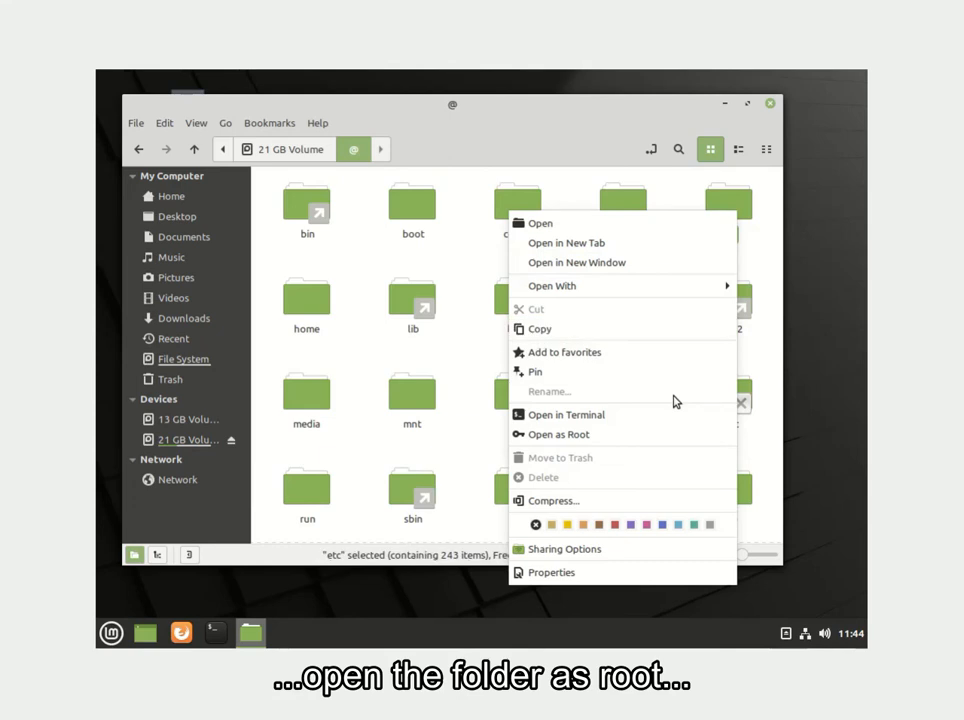
{"action": "left_click", "coordinate": [634, 435]}
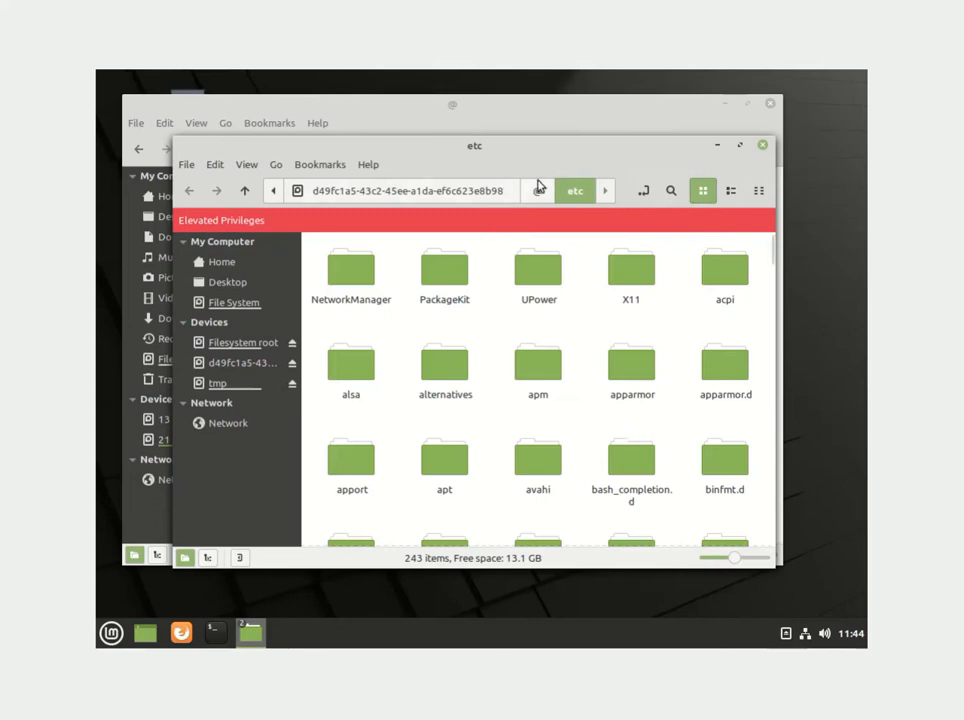
{"action": "left_click", "coordinate": [538, 191]}
Permanently delete the etc folder, leaving 22 items, and close the elevated window.
{"action": "right_click", "coordinate": [726, 270]}
{"action": "left_click", "coordinate": [589, 511]}
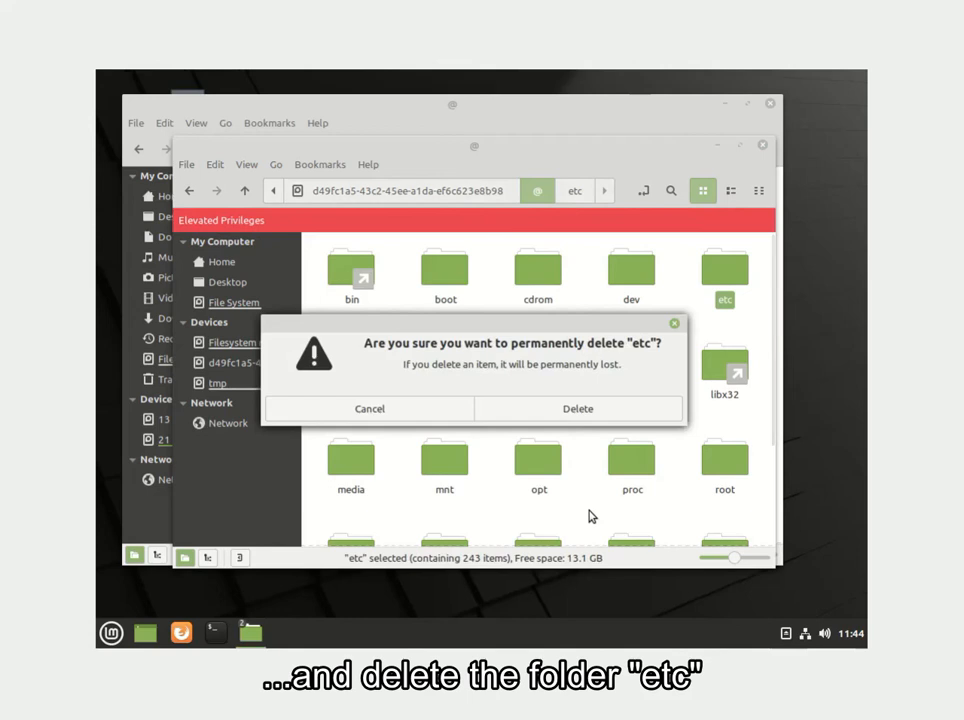
{"action": "left_click", "coordinate": [576, 411]}
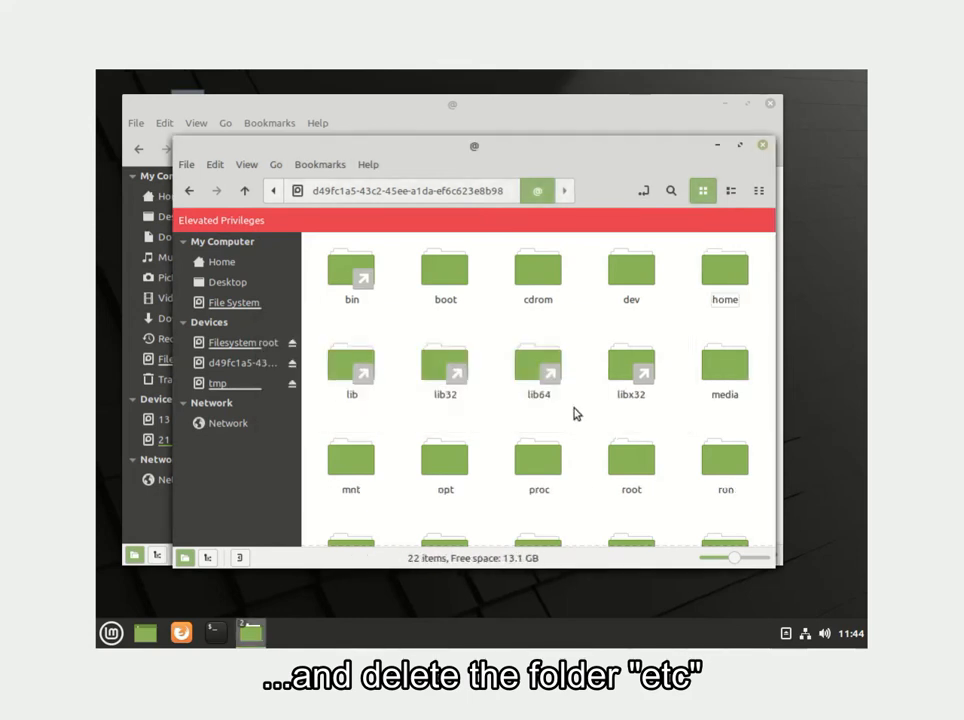
{"action": "double_click", "coordinate": [725, 270]}
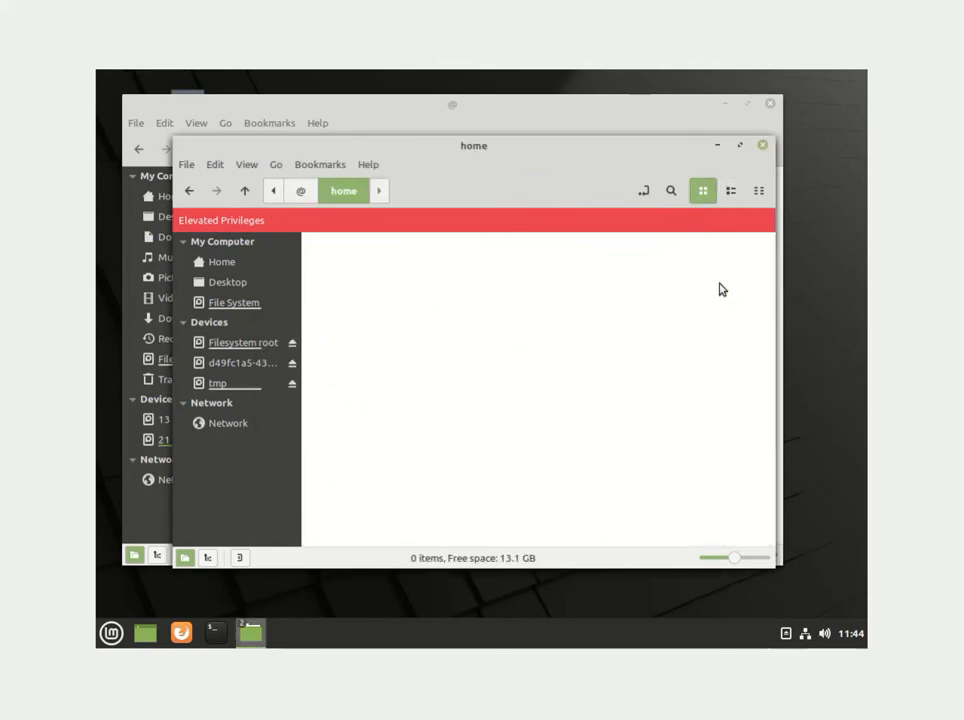
{"action": "key", "text": "BackSpace"}
{"action": "left_click", "coordinate": [763, 146]}
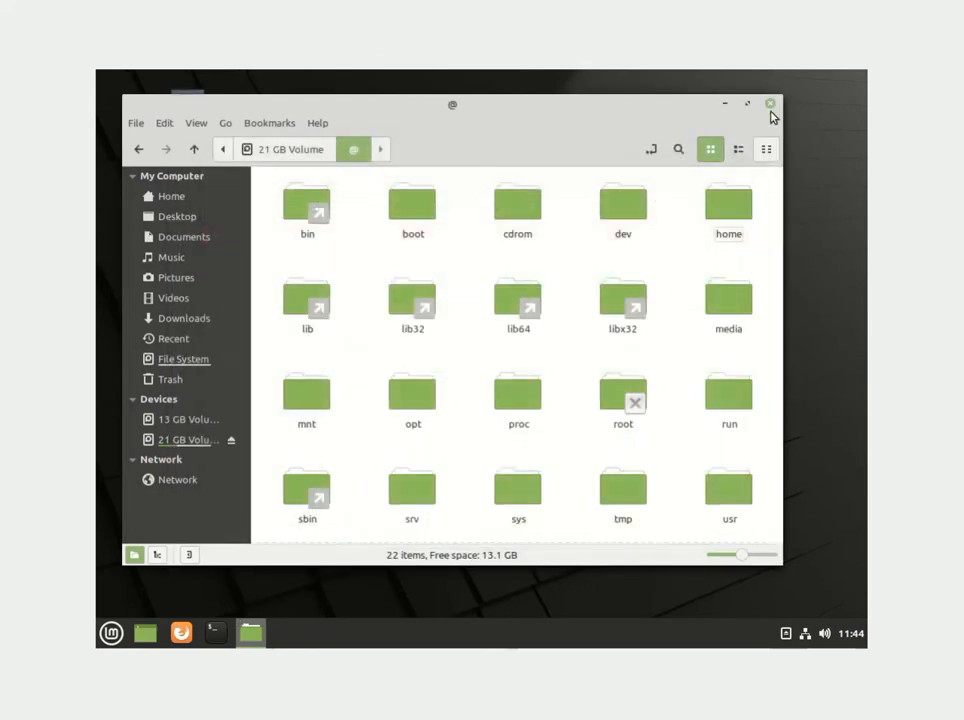
Close the file manager, restart, and boot from USB into the live Linux Mint session.
{"action": "left_click", "coordinate": [771, 104]}
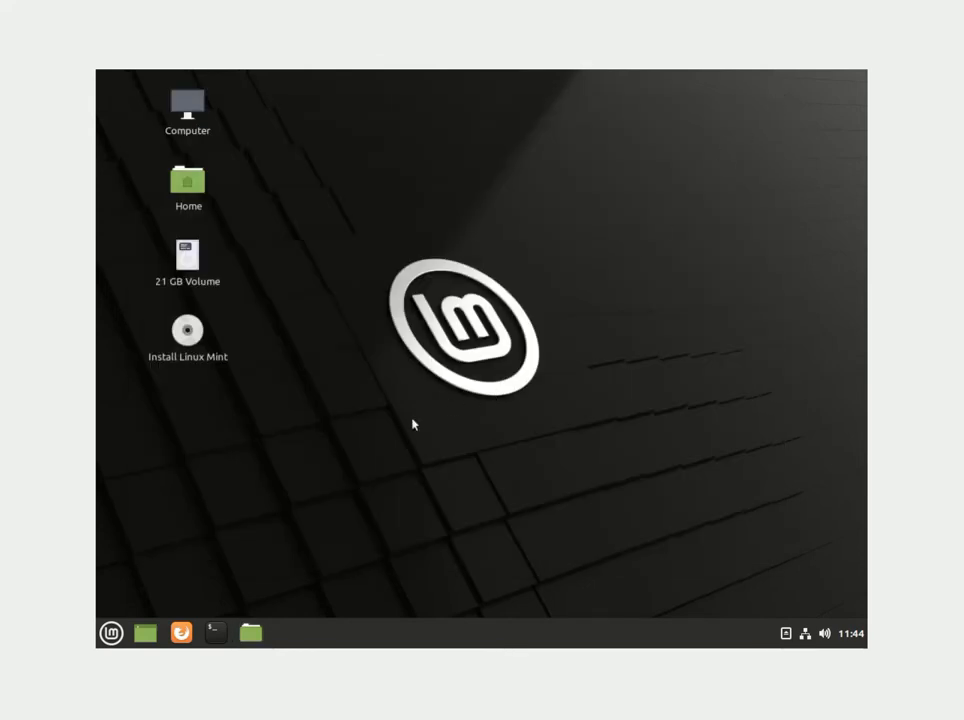
{"action": "left_click", "coordinate": [111, 633]}
{"action": "left_click", "coordinate": [123, 583]}
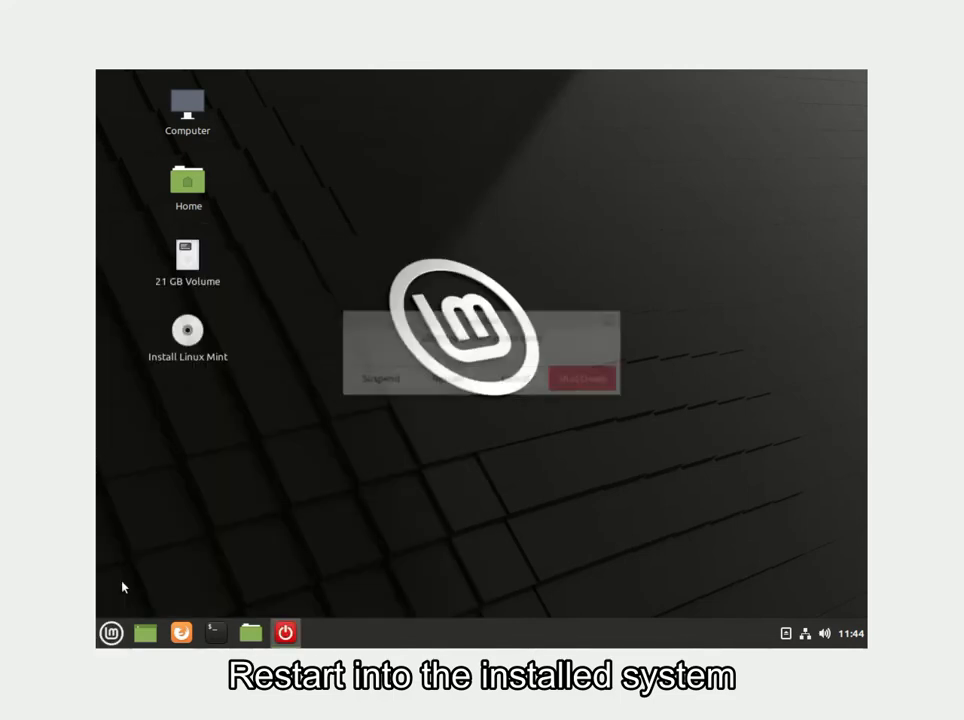
{"action": "left_click", "coordinate": [440, 381]}
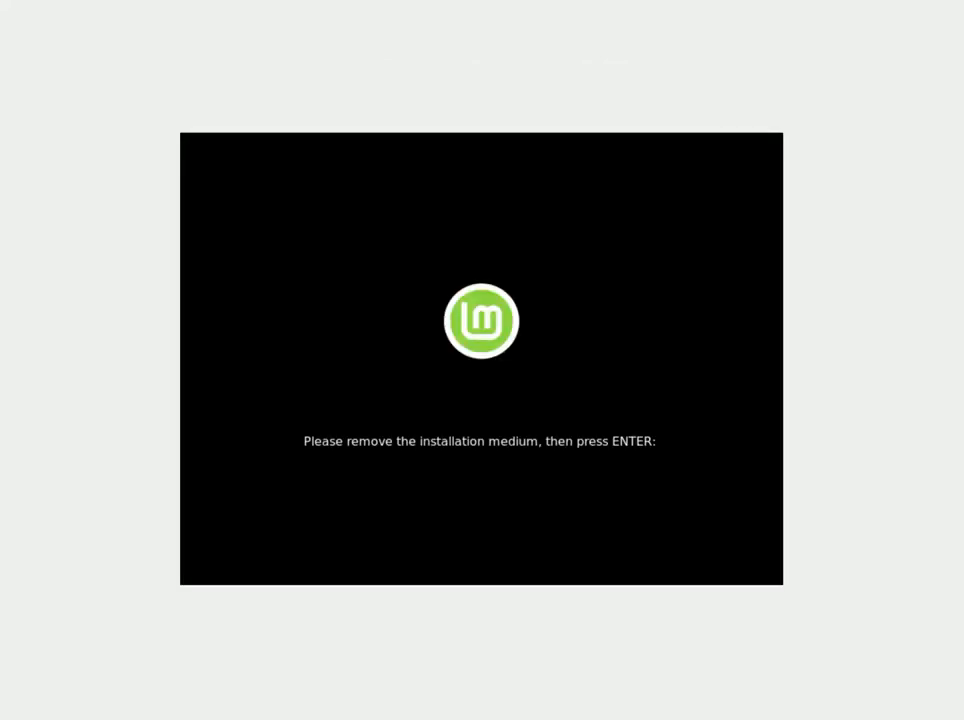
{"action": "key", "text": "Return"}
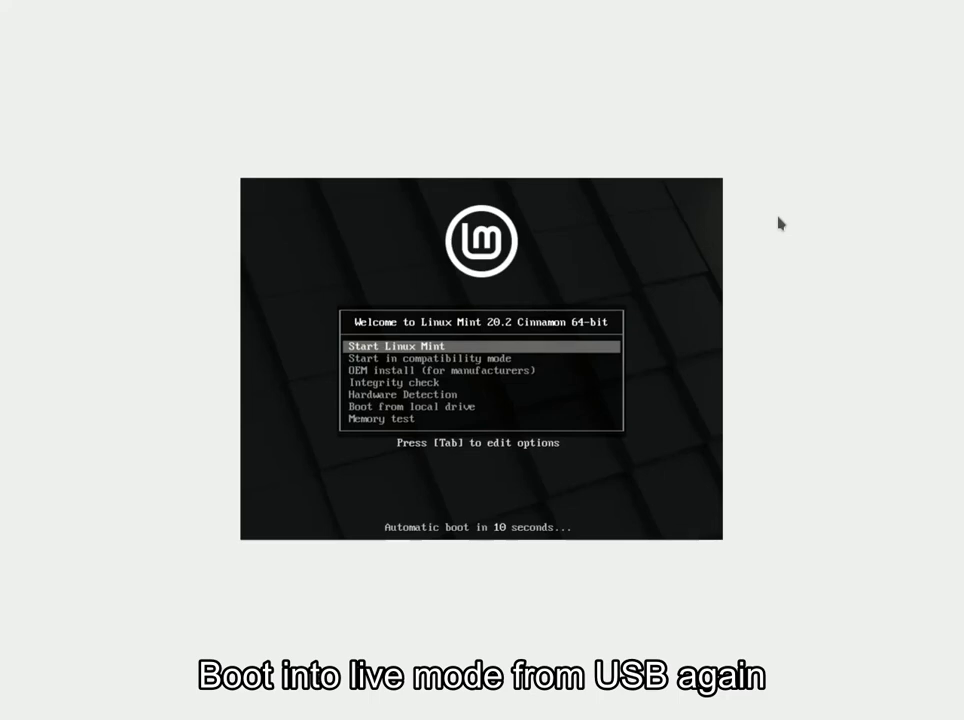
{"action": "key", "text": "Return"}
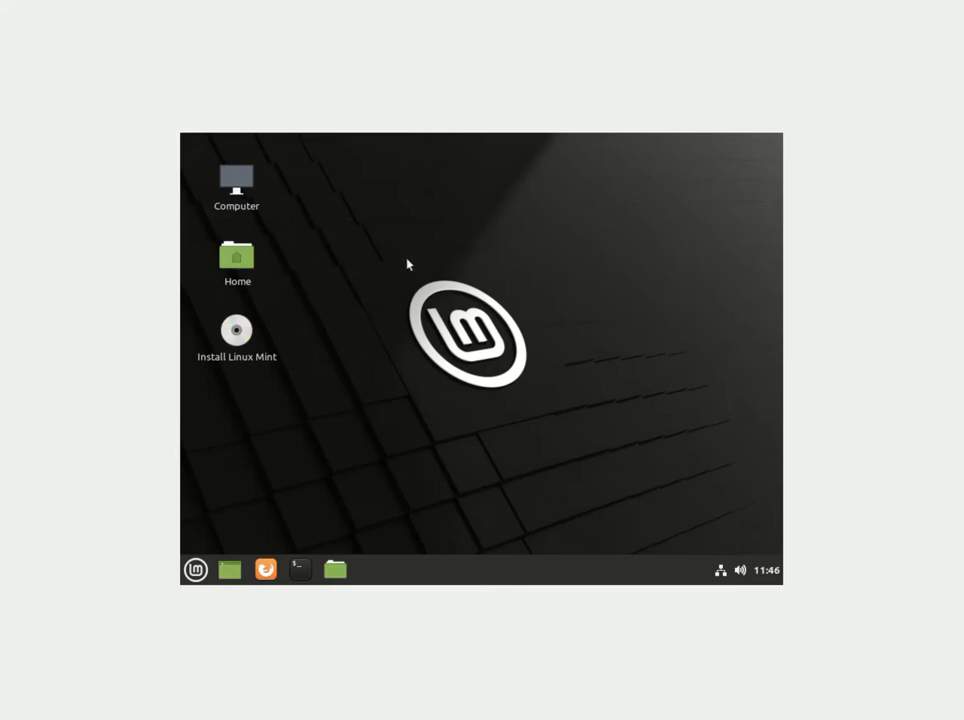
Launch Timeshift, choose BTRFS as the snapshot type and close the setup wizard.
{"action": "left_click", "coordinate": [193, 556]}
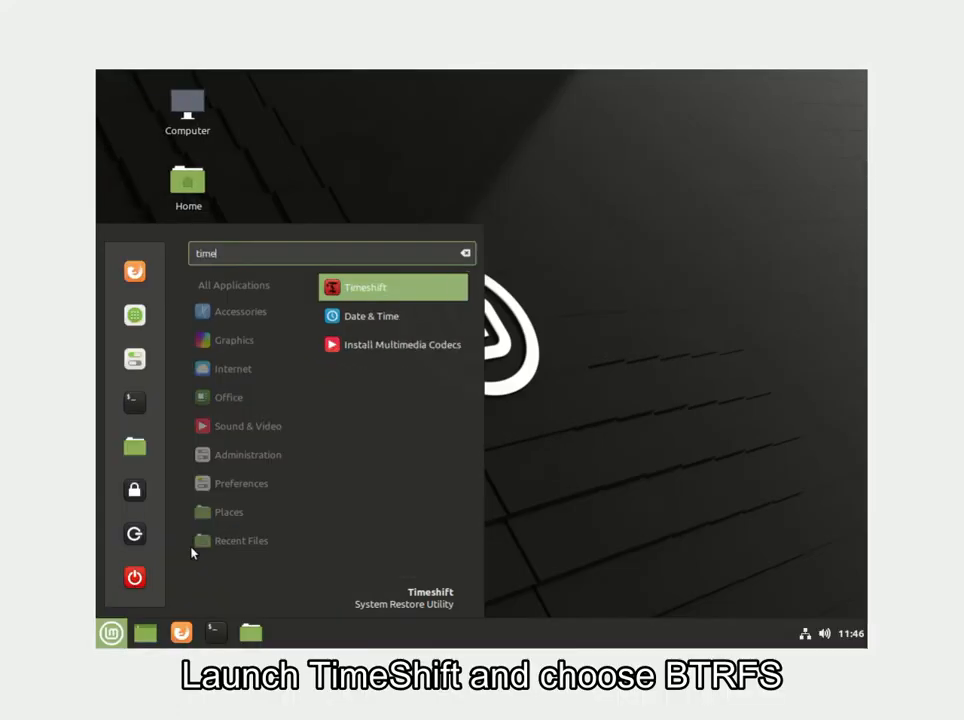
{"action": "key", "text": "Return"}
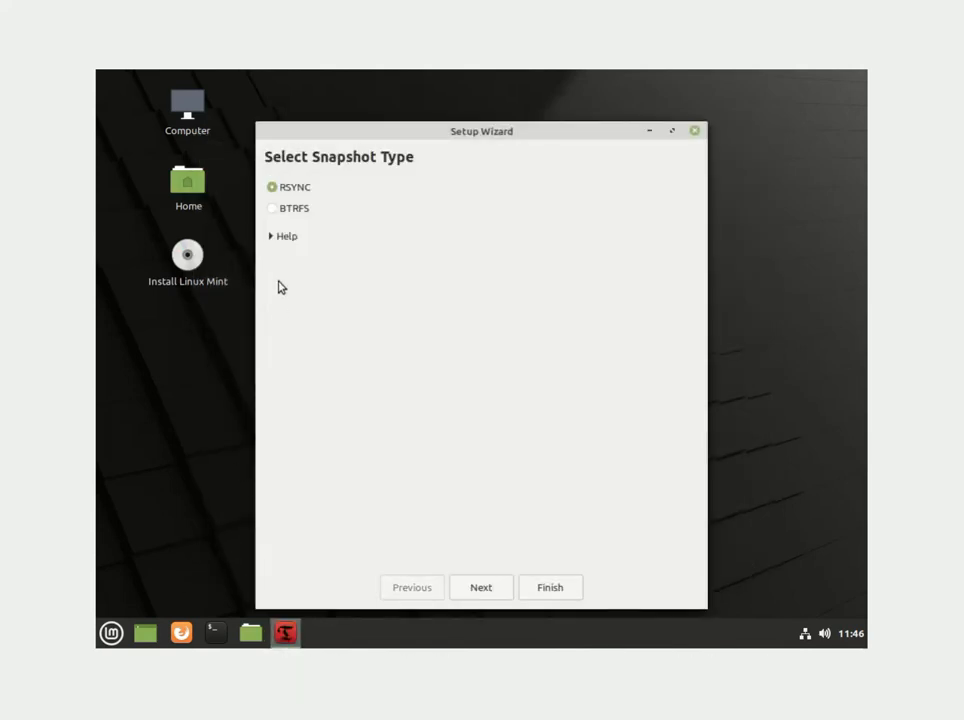
{"action": "left_click", "coordinate": [294, 213]}
{"action": "left_click", "coordinate": [487, 590]}
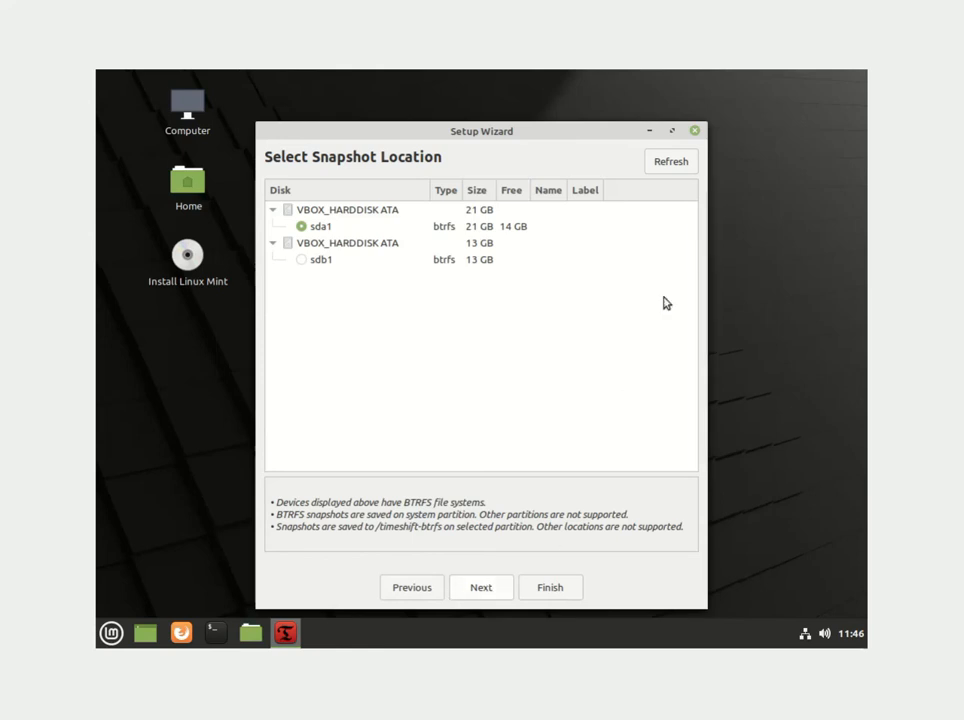
{"action": "left_click", "coordinate": [694, 131]}
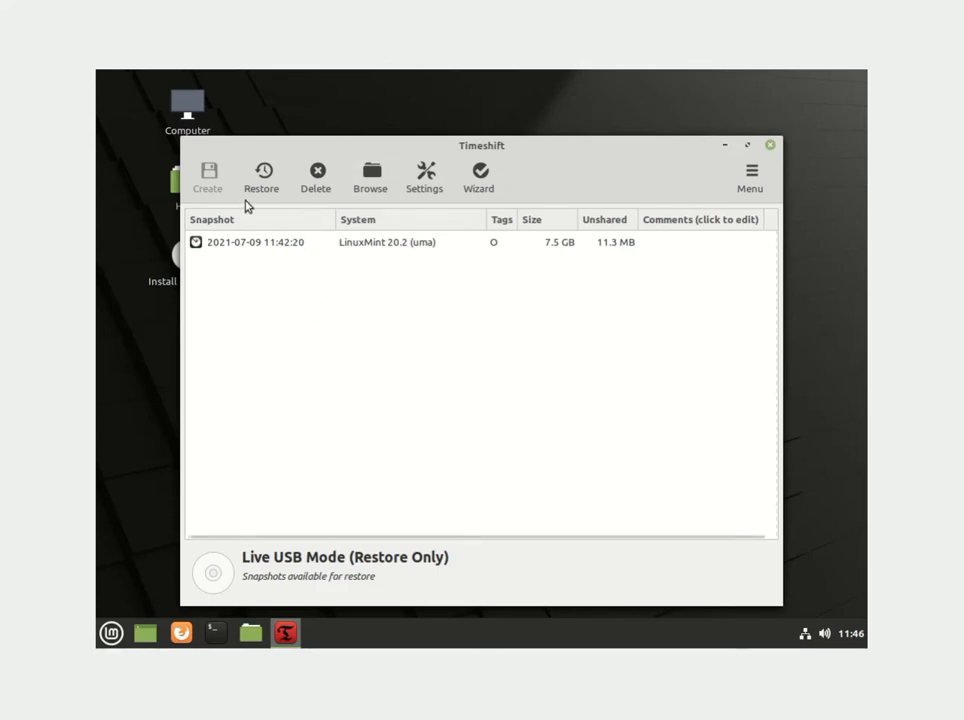
{"action": "left_click", "coordinate": [295, 250]}
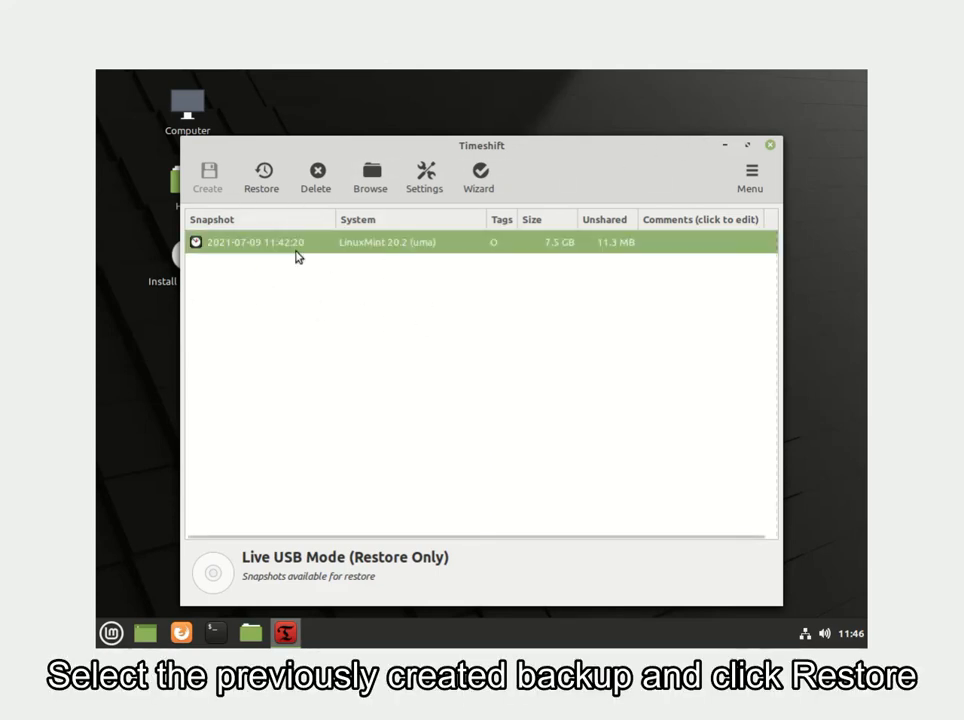
{"action": "left_click", "coordinate": [260, 178]}
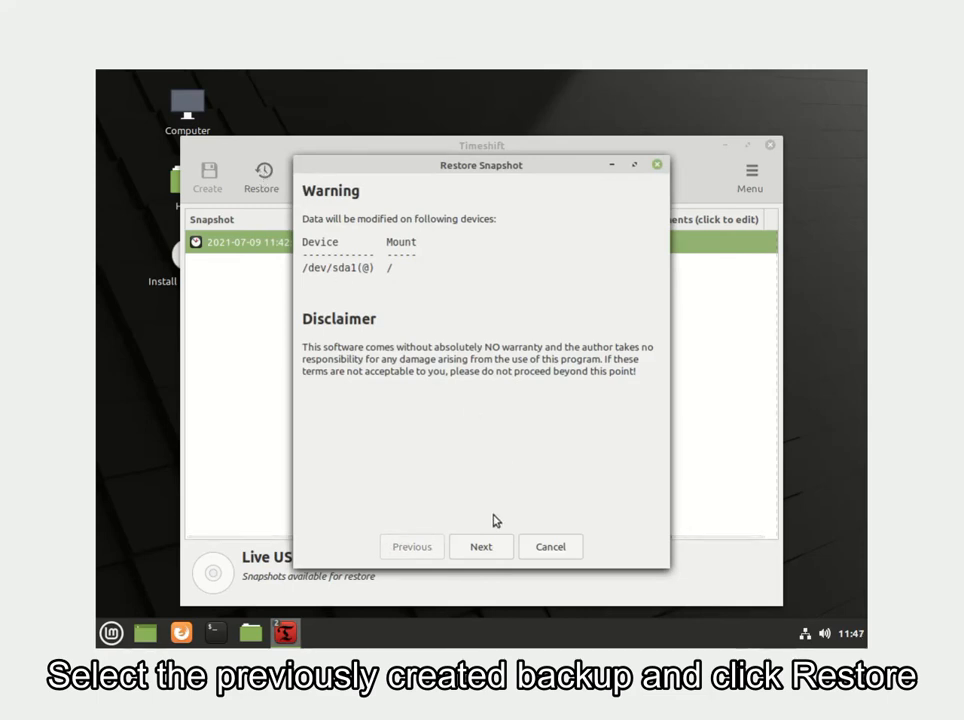
{"action": "left_click", "coordinate": [486, 545]}
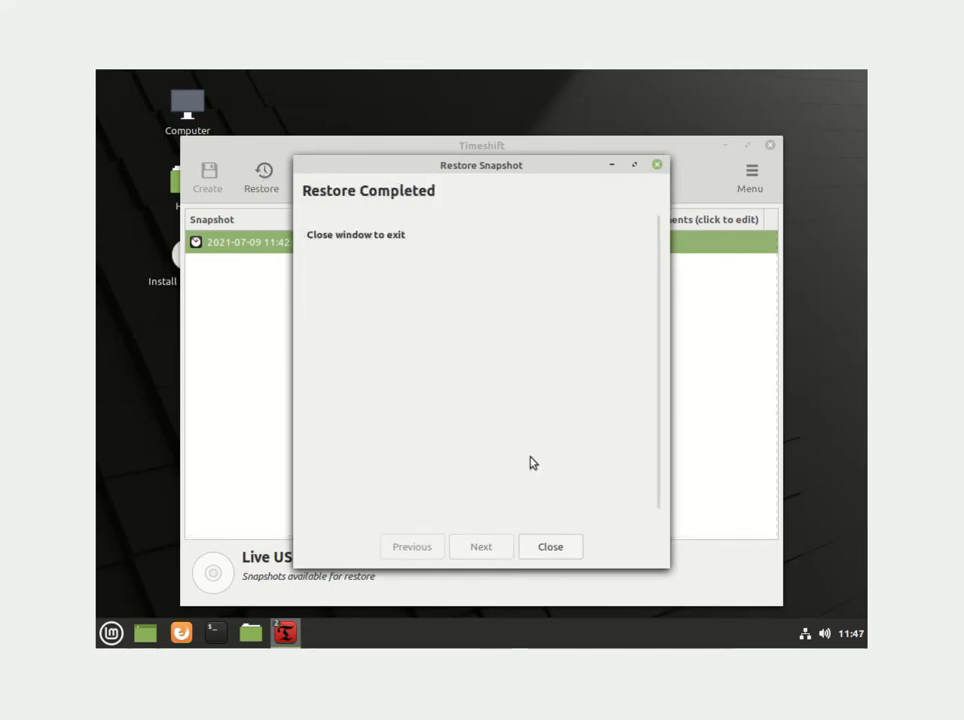
{"action": "left_click", "coordinate": [556, 549]}
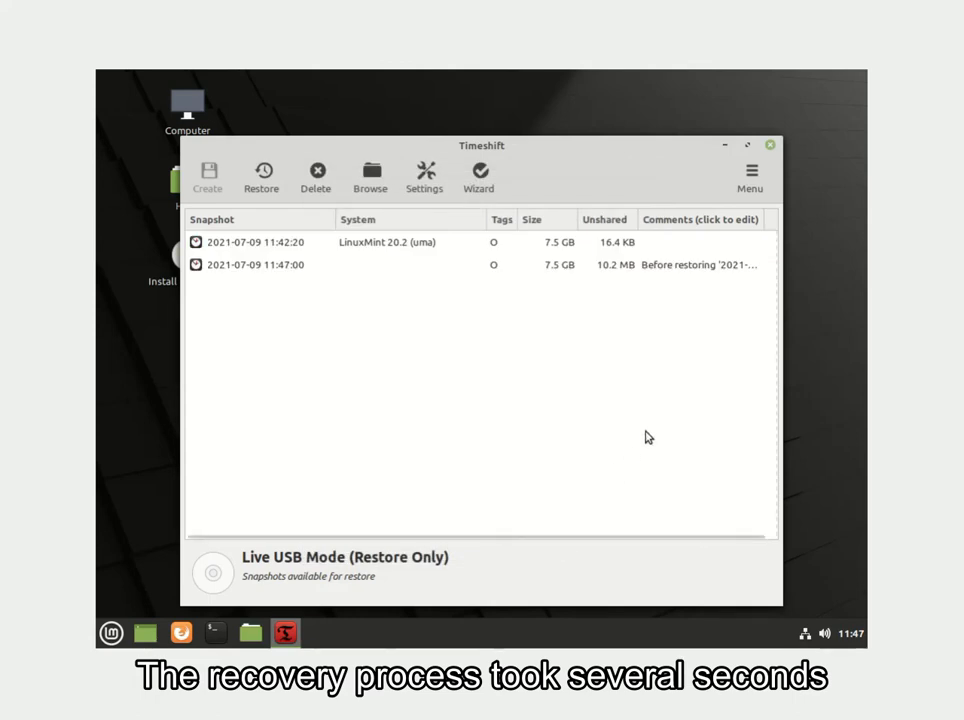
{"action": "left_click", "coordinate": [770, 145]}
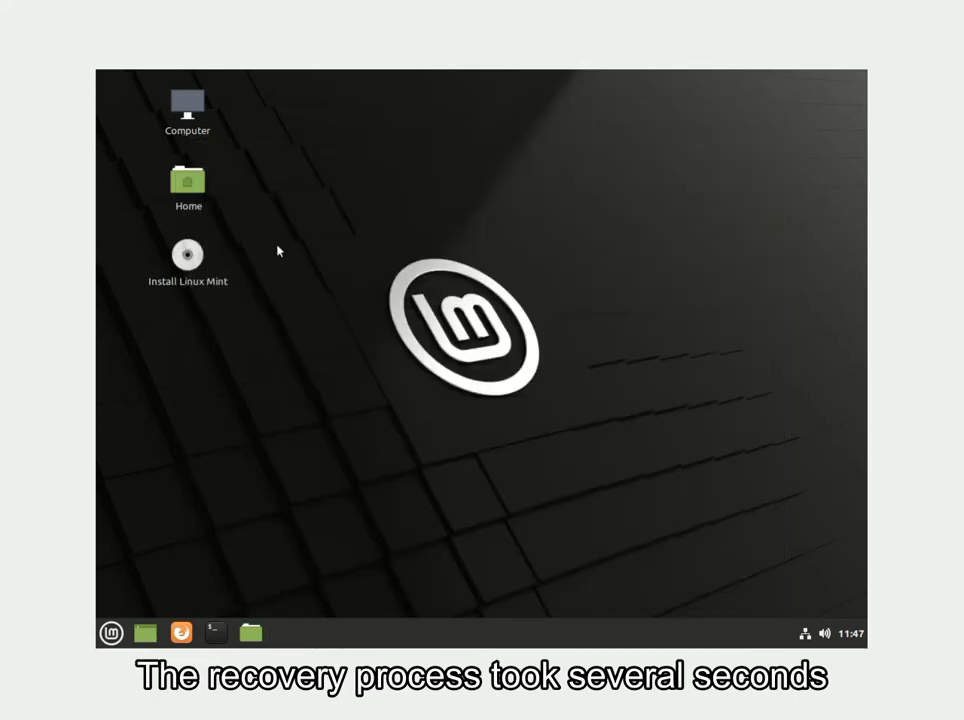
{"action": "double_click", "coordinate": [190, 184]}
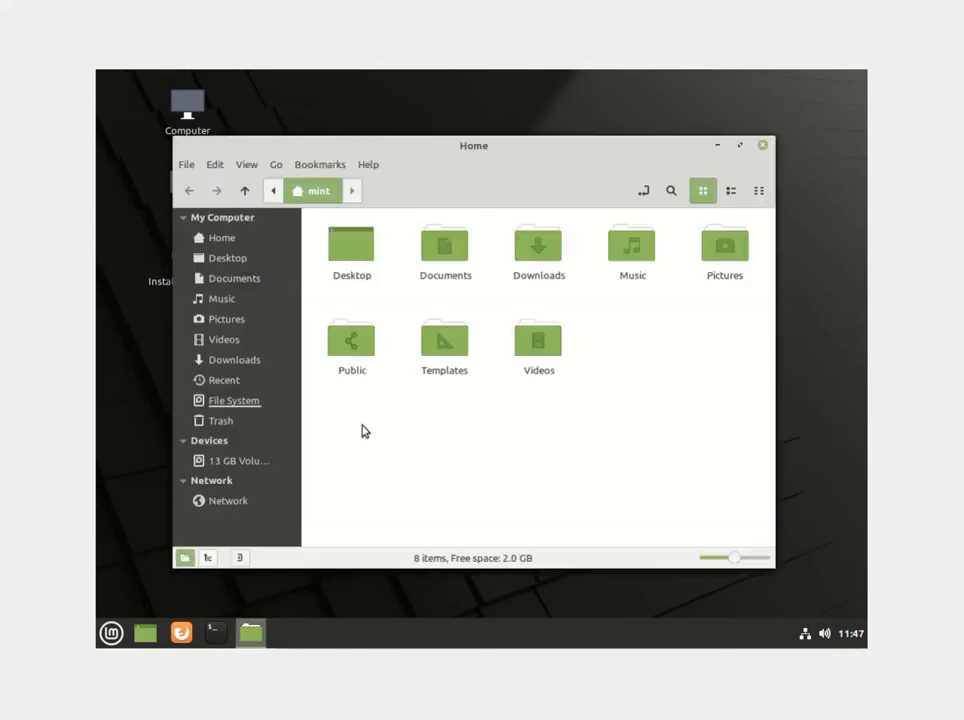
{"action": "left_click", "coordinate": [236, 400]}
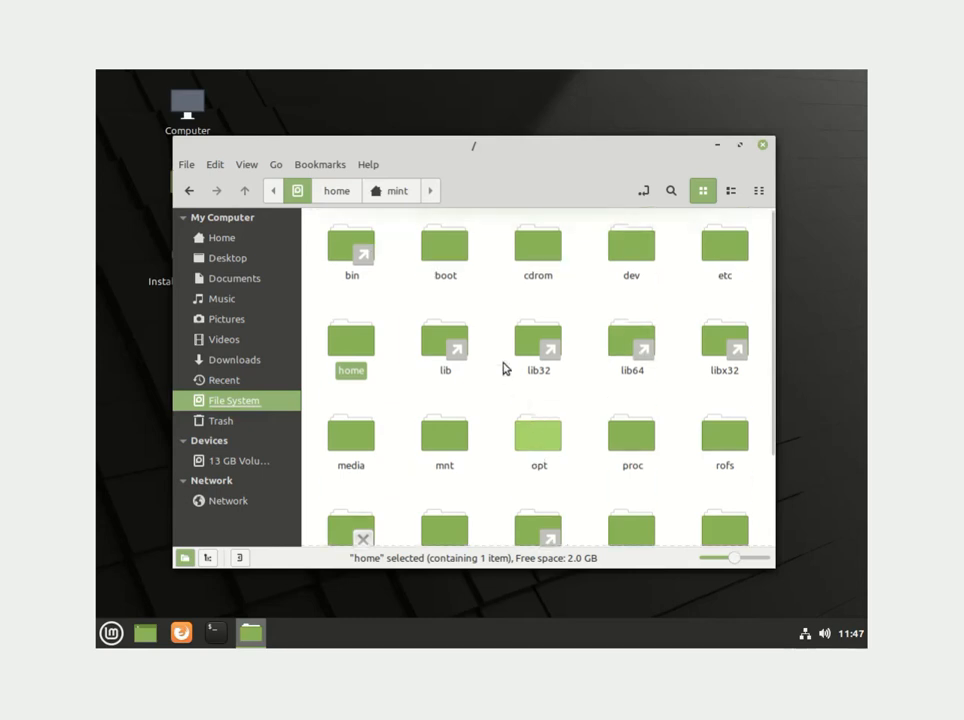
{"action": "left_click", "coordinate": [347, 200]}
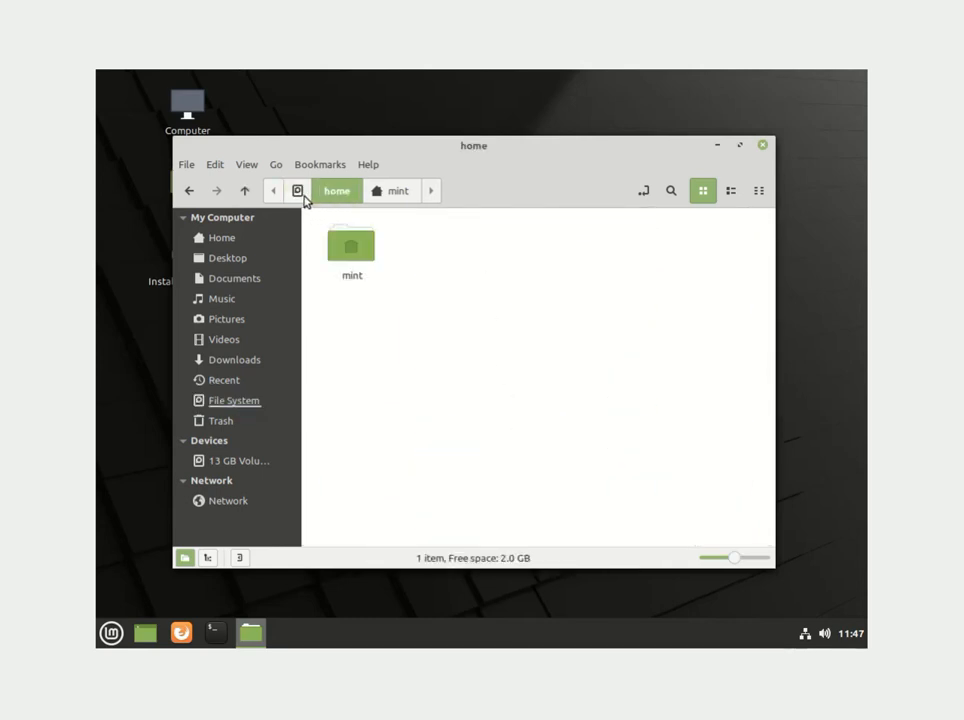
{"action": "left_click", "coordinate": [303, 199]}
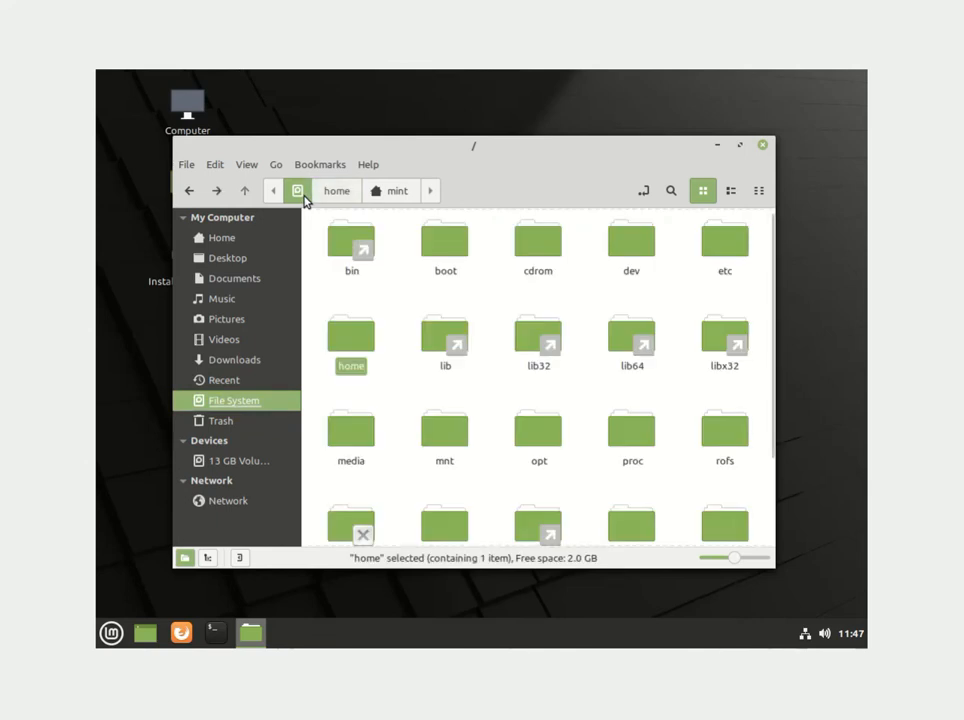
{"action": "right_click", "coordinate": [252, 402]}
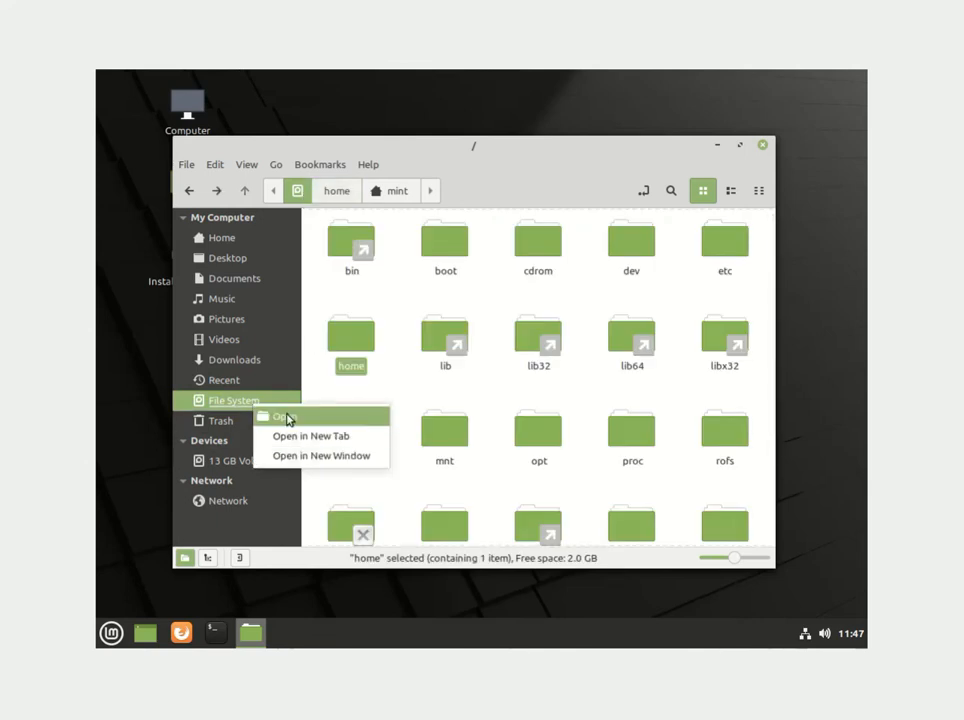
{"action": "left_click", "coordinate": [763, 146]}
{"action": "left_click", "coordinate": [763, 146]}
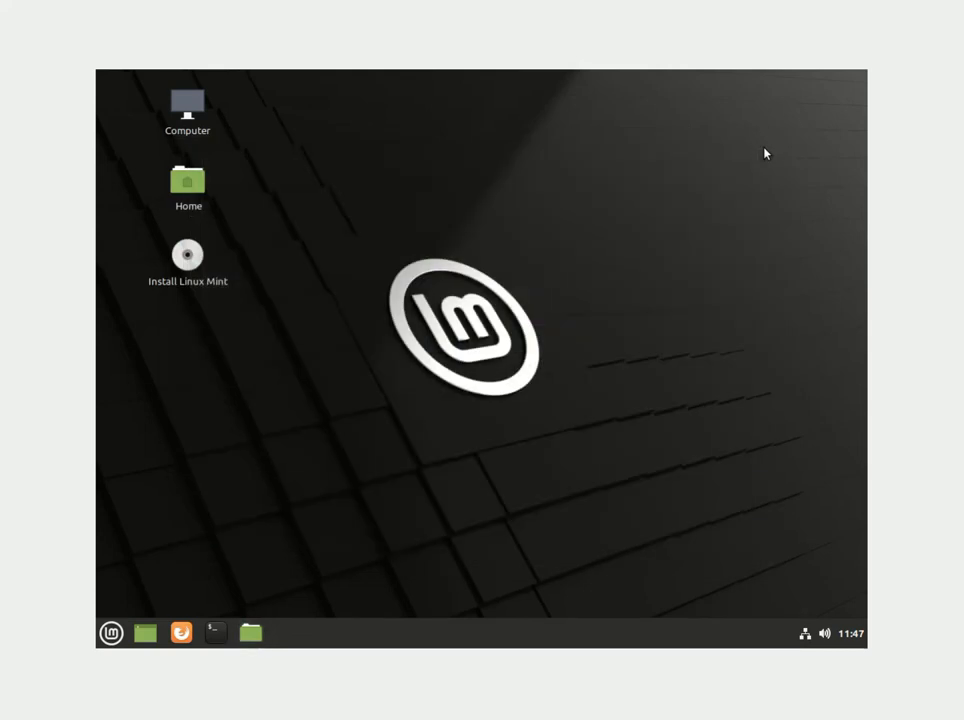
Restart the computer and, with the USB removed, boot the restored Linux Mint 20.2 install.
{"action": "left_click", "coordinate": [110, 633]}
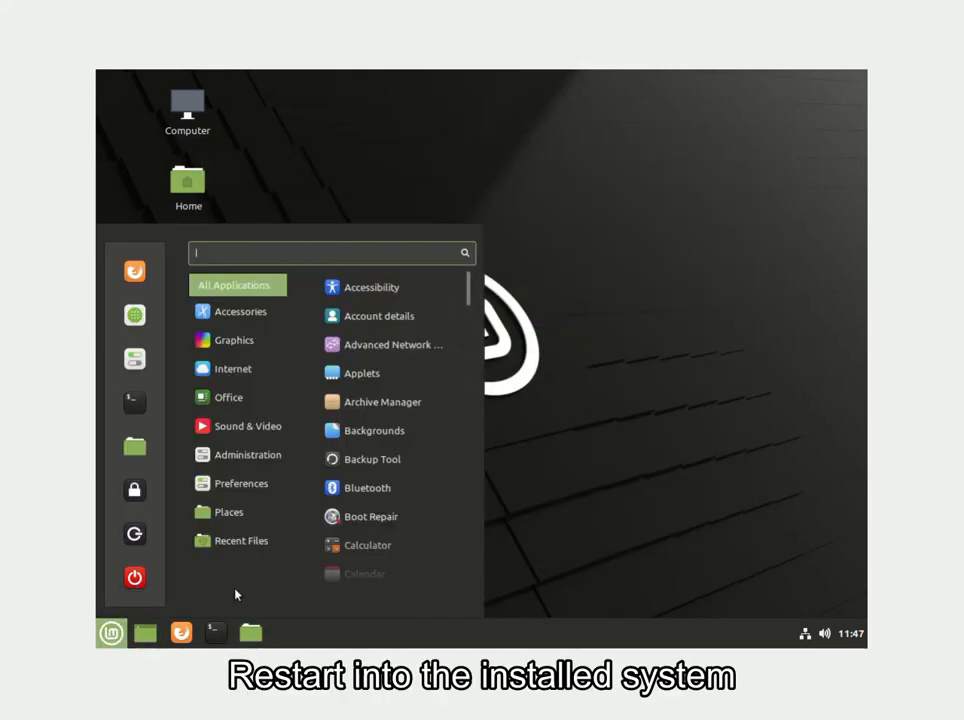
{"action": "left_click", "coordinate": [135, 577]}
{"action": "left_click", "coordinate": [440, 382]}
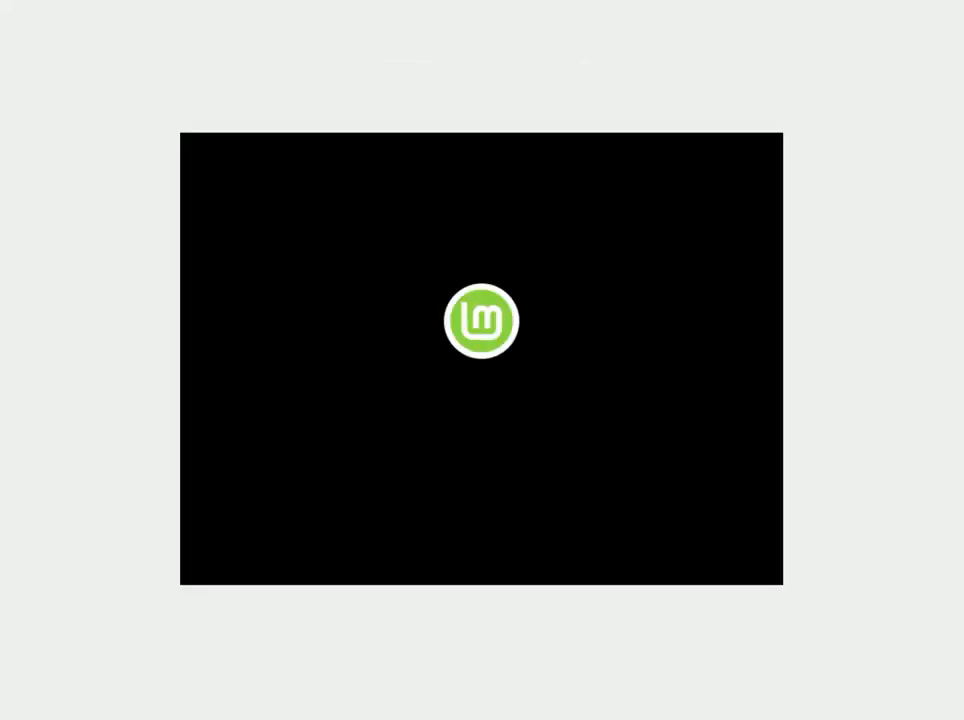
{"action": "key", "text": "Return"}
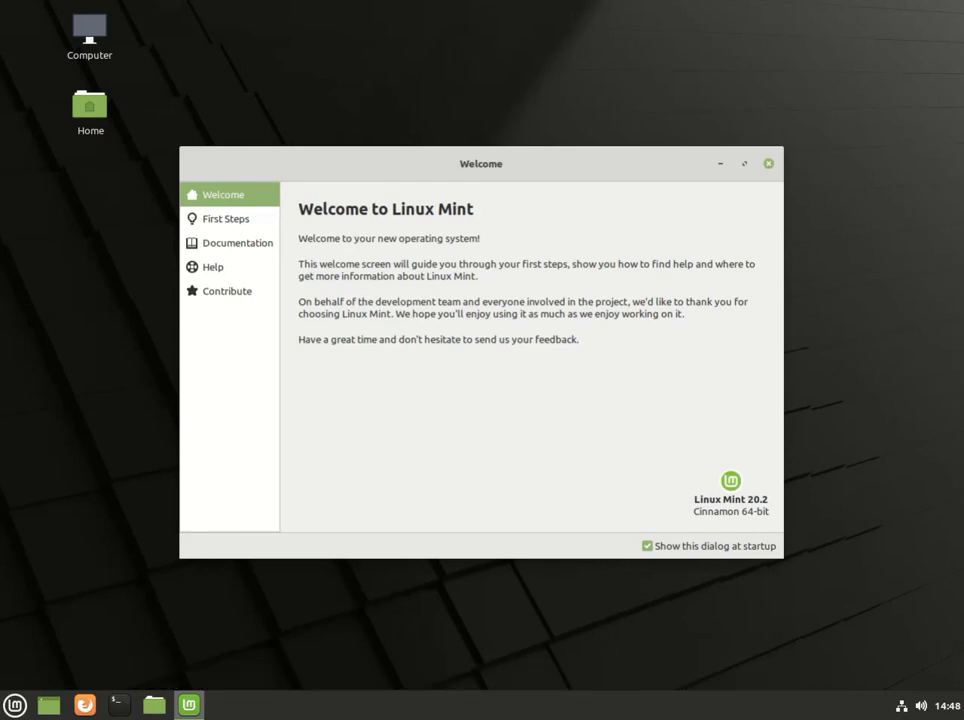
Restart the installed Linux Mint system from the Menu's Quit options to return to the live USB.
{"action": "left_click", "coordinate": [12, 706]}
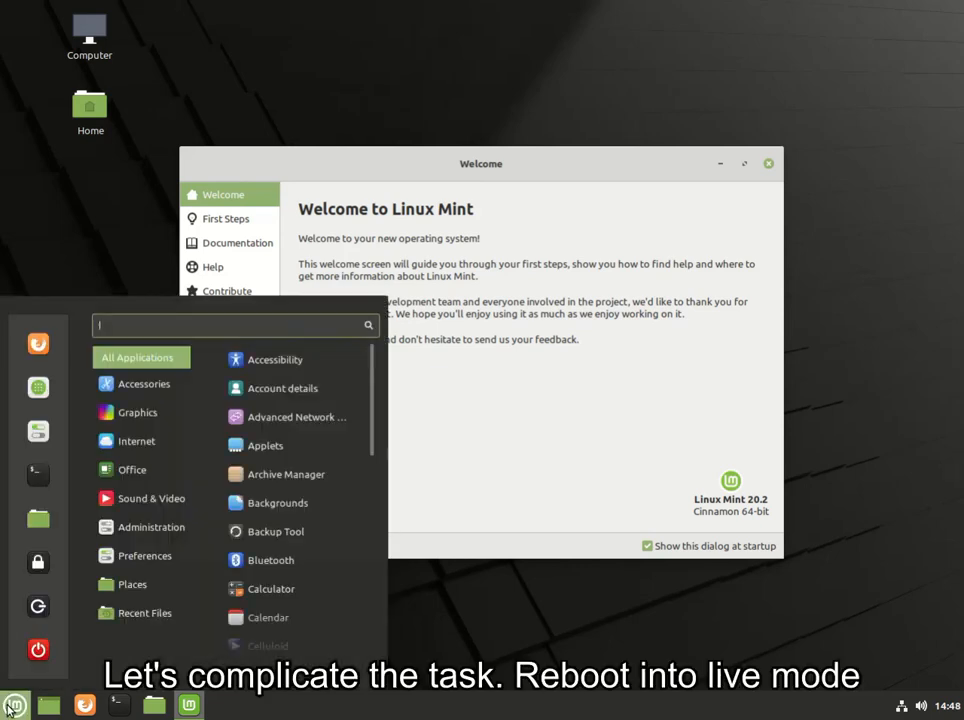
{"action": "left_click", "coordinate": [38, 655]}
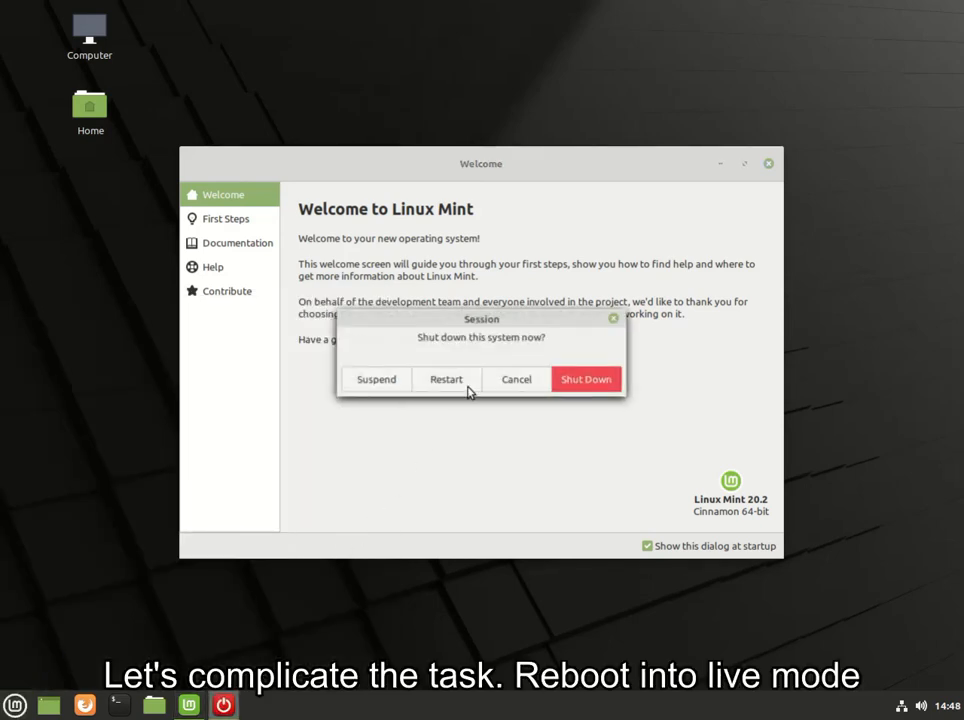
{"action": "left_click", "coordinate": [467, 389]}
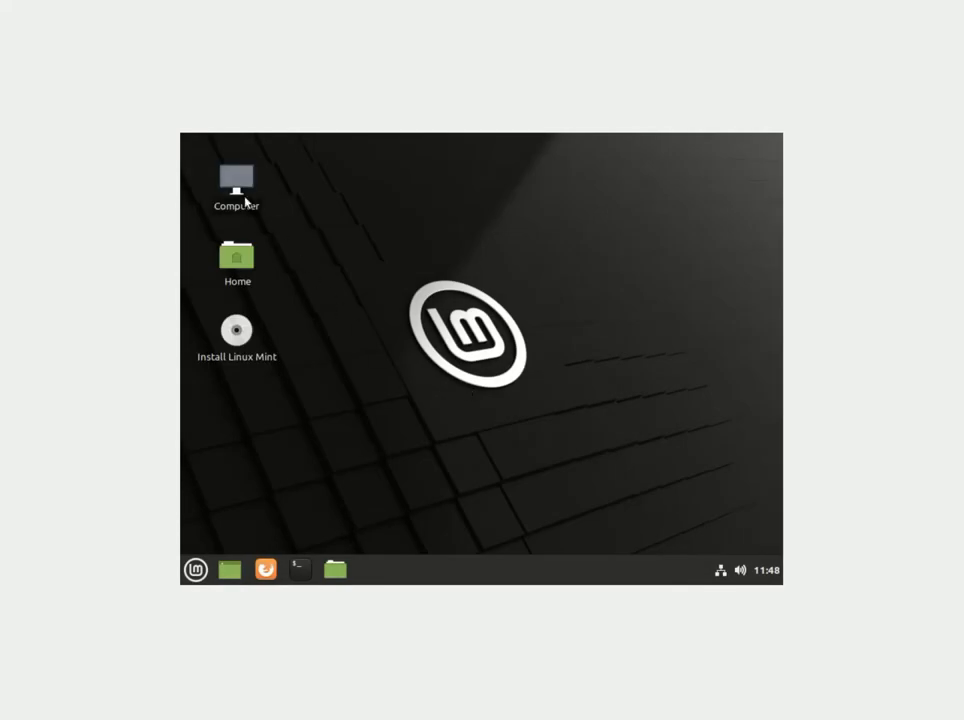
Browse to the @ subvolume on the 21 GB Volume and reopen it as root in Nemo.
{"action": "double_click", "coordinate": [237, 256]}
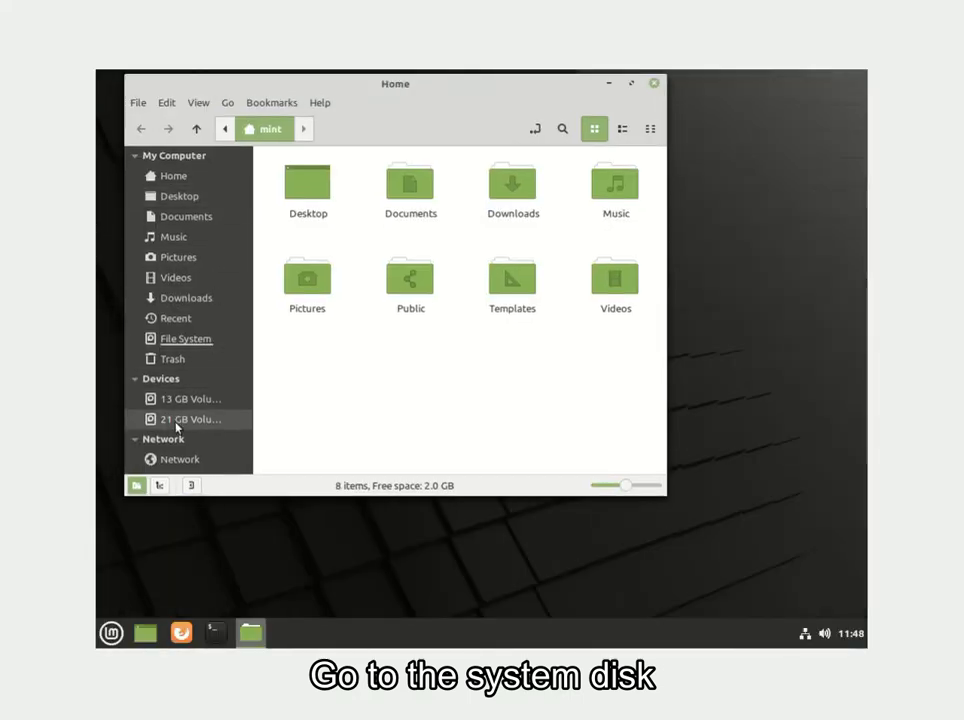
{"action": "left_click", "coordinate": [172, 420]}
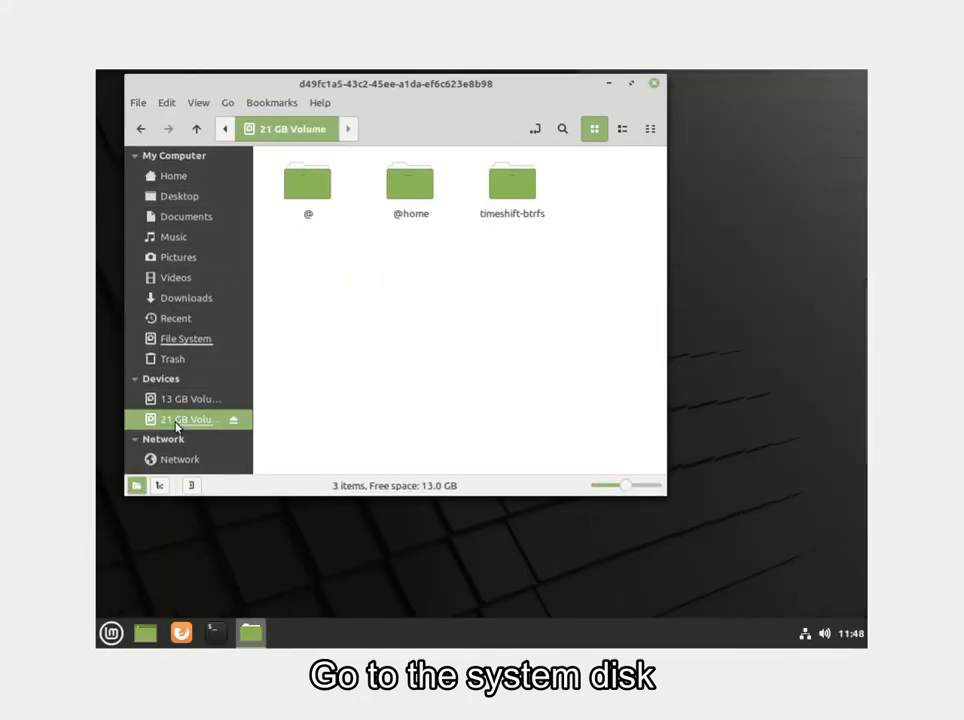
{"action": "double_click", "coordinate": [314, 197]}
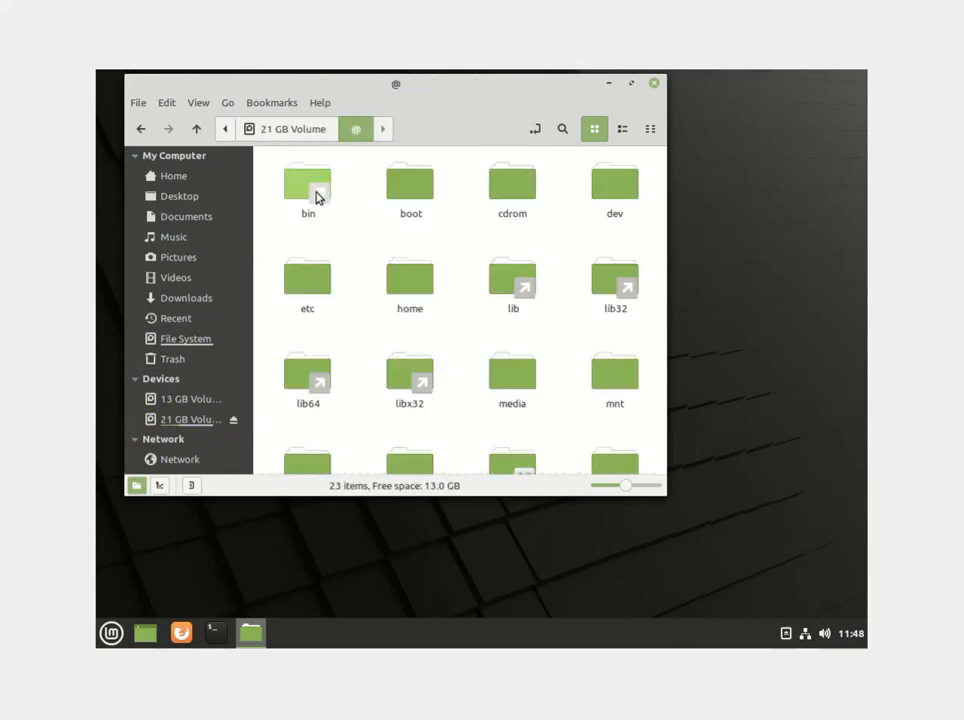
{"action": "left_click_drag", "start_coordinate": [661, 493], "coordinate": [824, 601]}
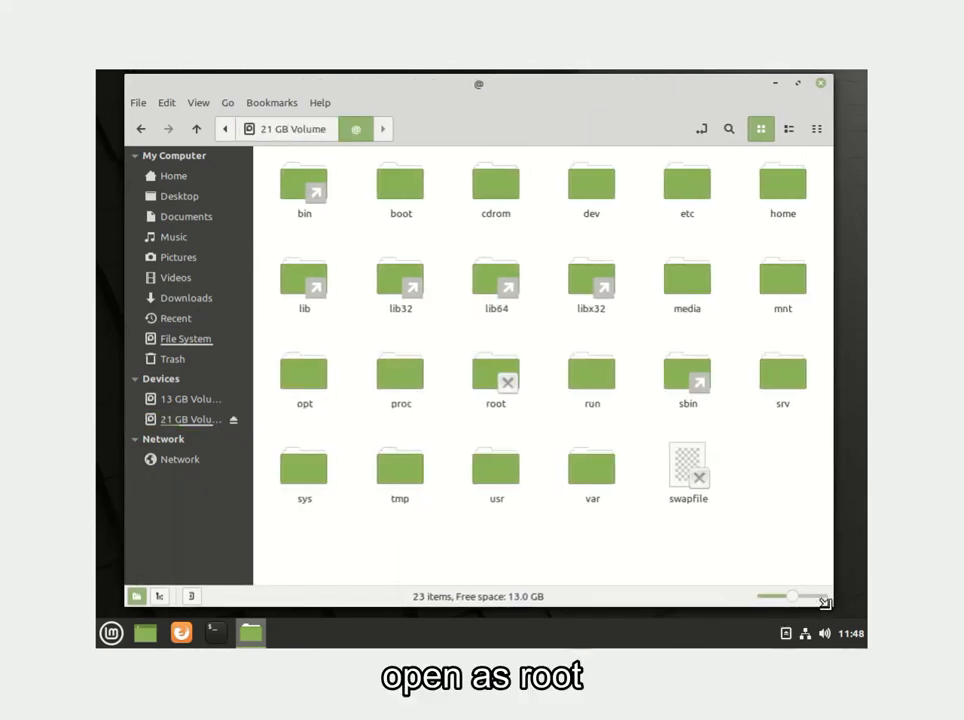
{"action": "right_click", "coordinate": [794, 512]}
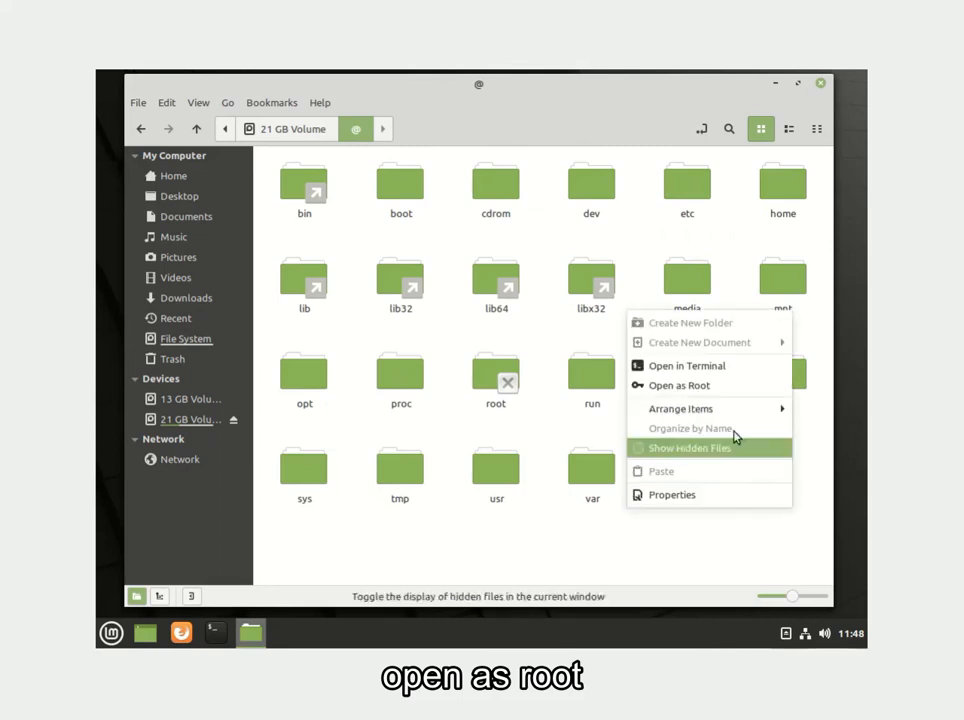
{"action": "left_click", "coordinate": [728, 386]}
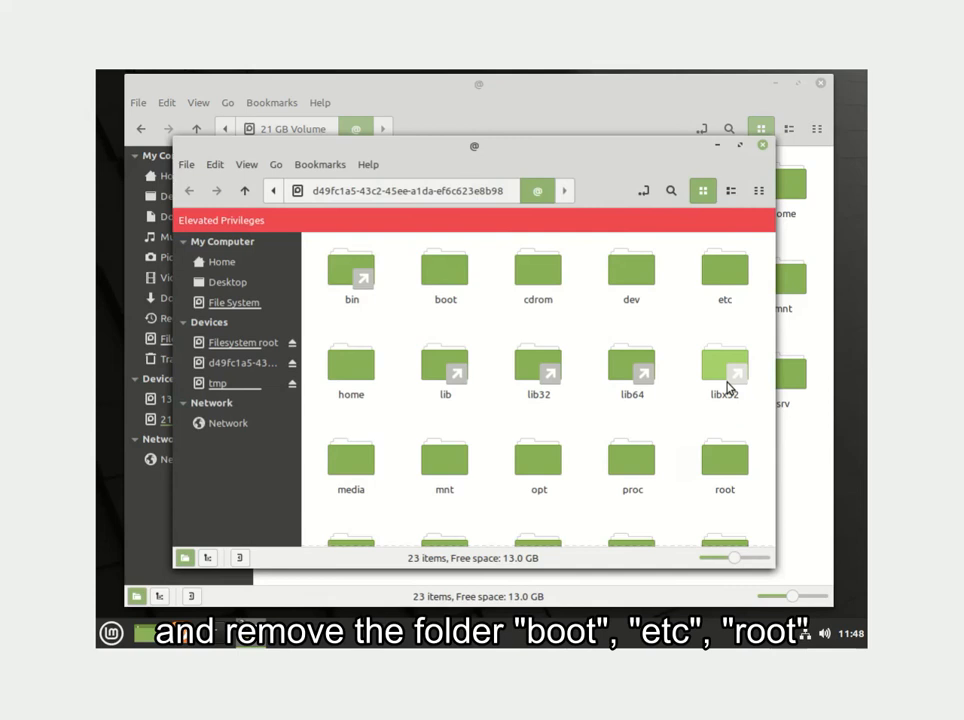
Check the boot folder's contents, then permanently delete boot from the @ subvolume.
{"action": "double_click", "coordinate": [451, 276]}
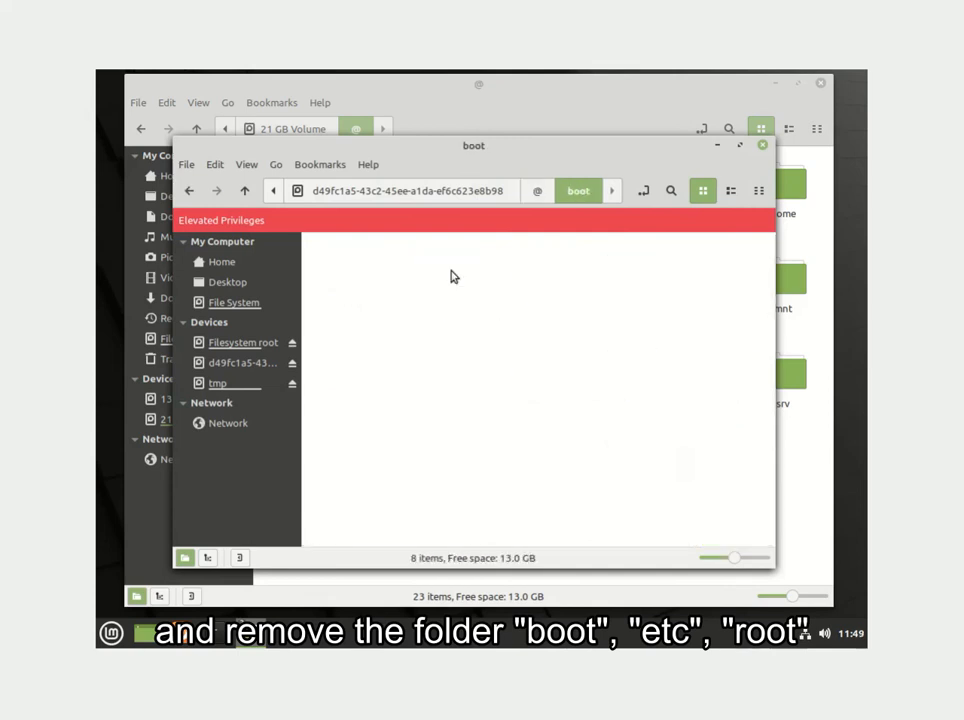
{"action": "key", "text": "BackSpace"}
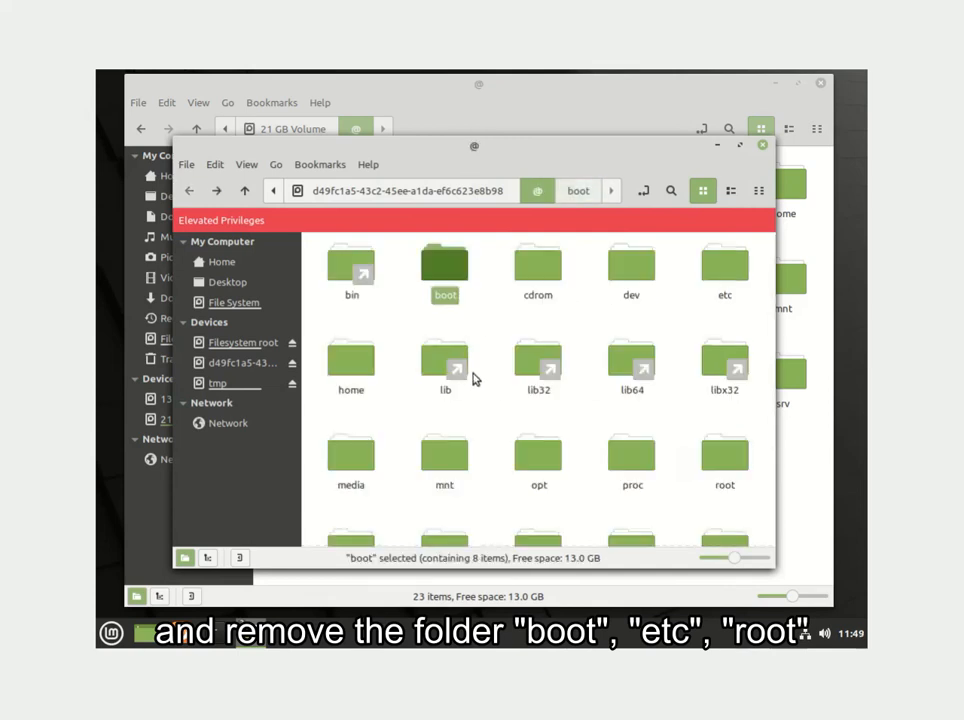
{"action": "right_click", "coordinate": [448, 284]}
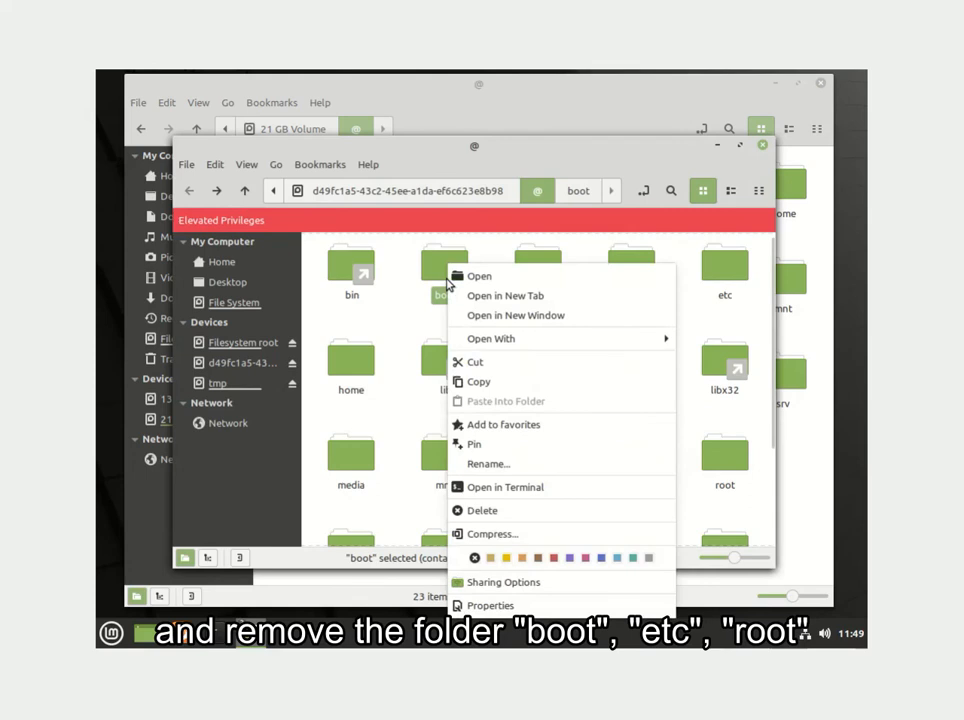
{"action": "left_click", "coordinate": [544, 512]}
{"action": "left_click", "coordinate": [556, 410]}
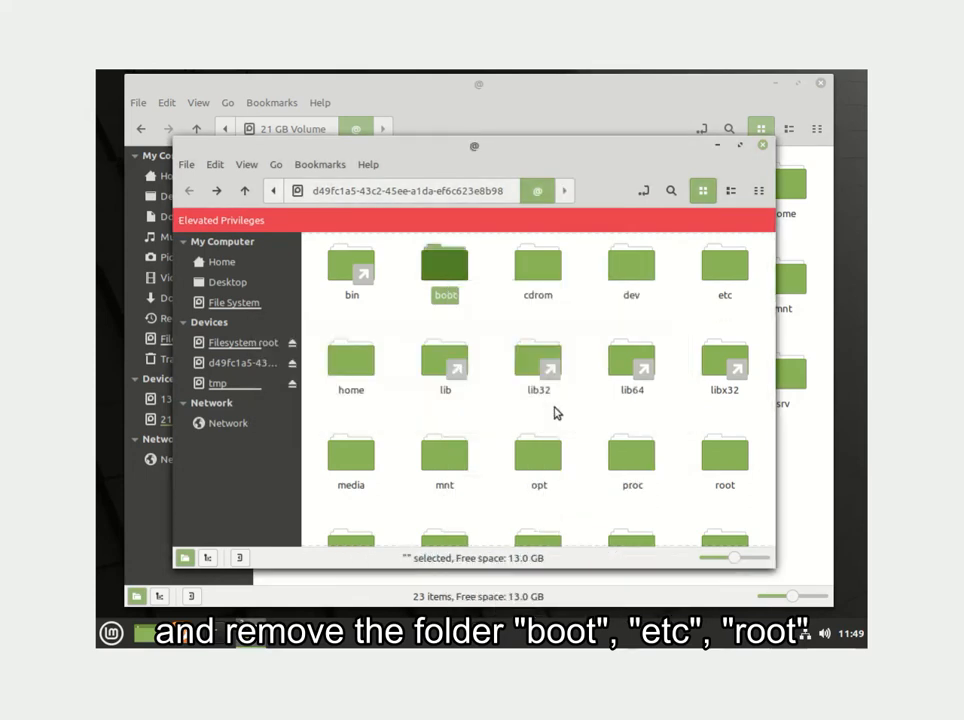
Permanently delete the etc and root folders, then close the elevated Nemo window.
{"action": "right_click", "coordinate": [633, 268]}
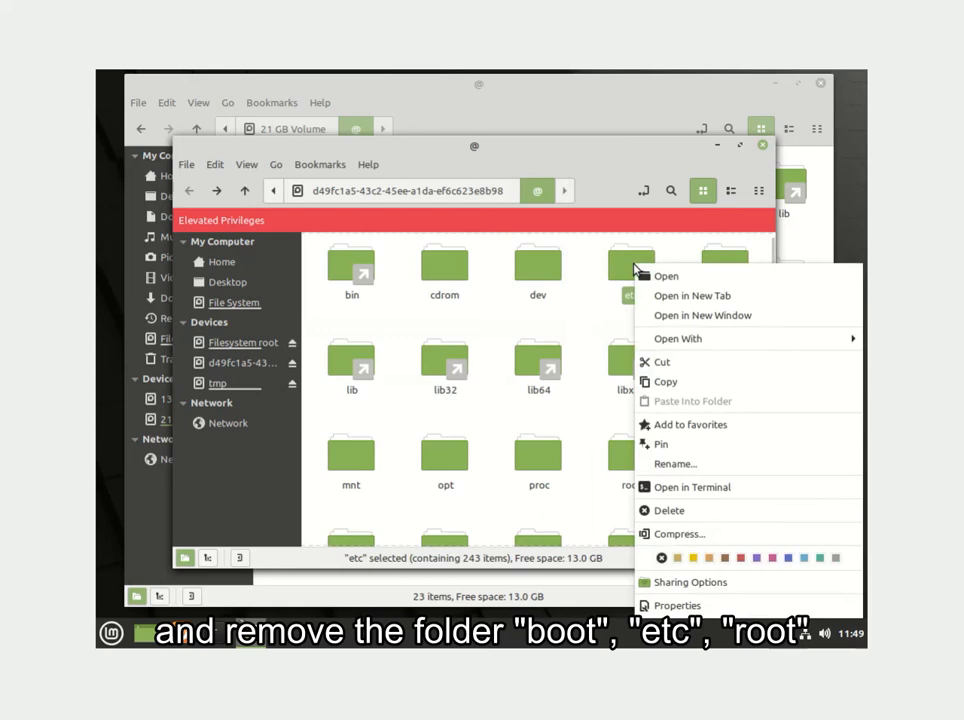
{"action": "left_click", "coordinate": [664, 511]}
{"action": "left_click", "coordinate": [608, 414]}
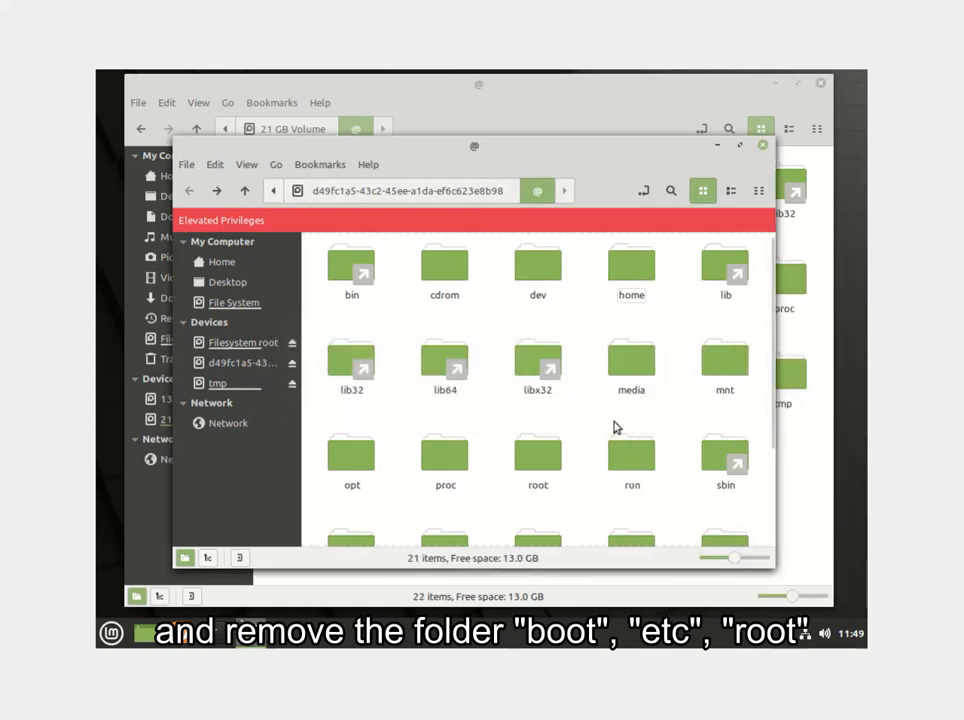
{"action": "right_click", "coordinate": [549, 456]}
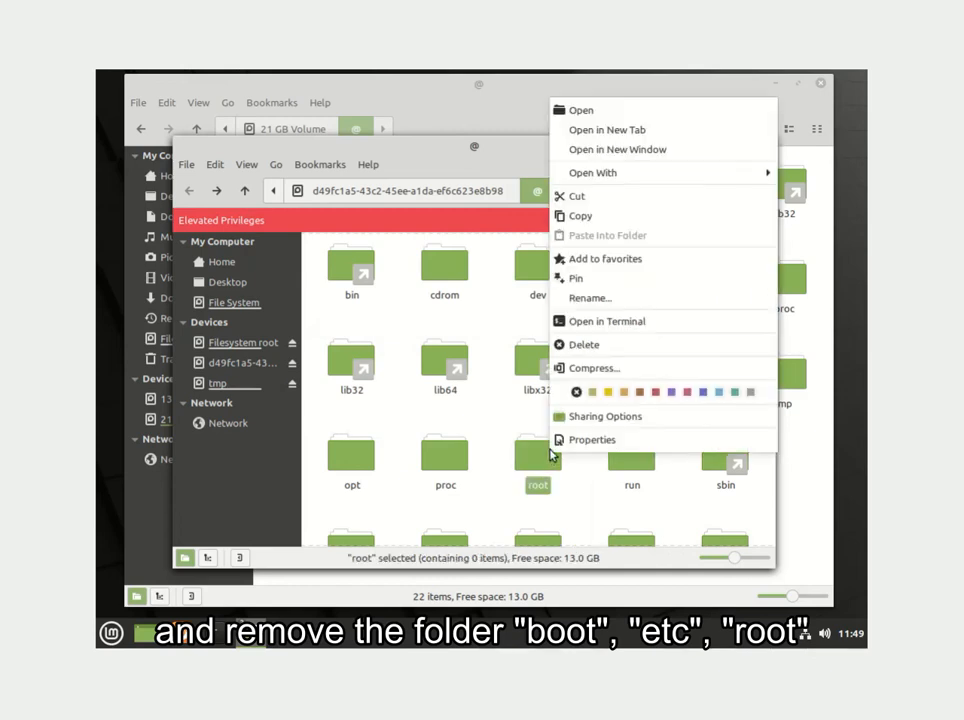
{"action": "left_click", "coordinate": [592, 346]}
{"action": "left_click", "coordinate": [577, 409]}
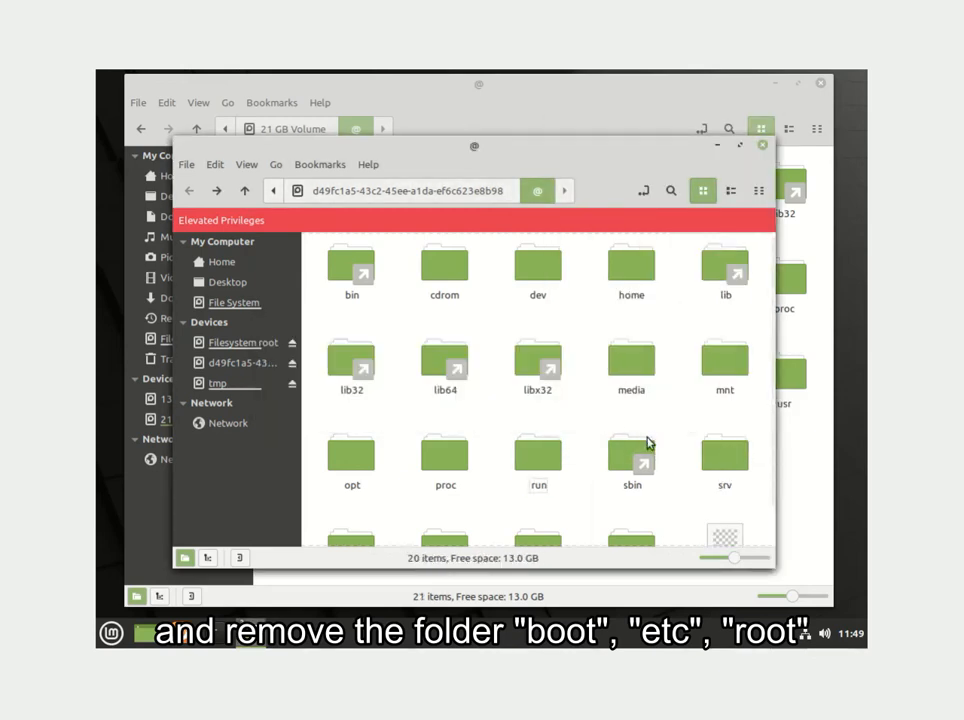
{"action": "scroll", "coordinate": [693, 464], "scroll_direction": "down", "scroll_amount": 1}
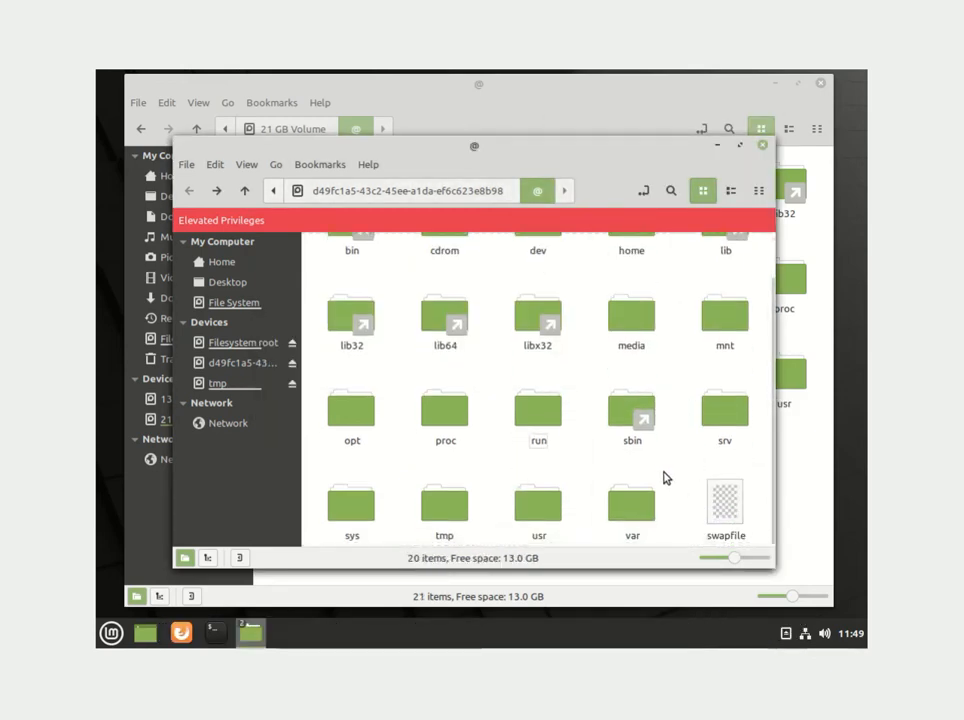
{"action": "left_click", "coordinate": [762, 146]}
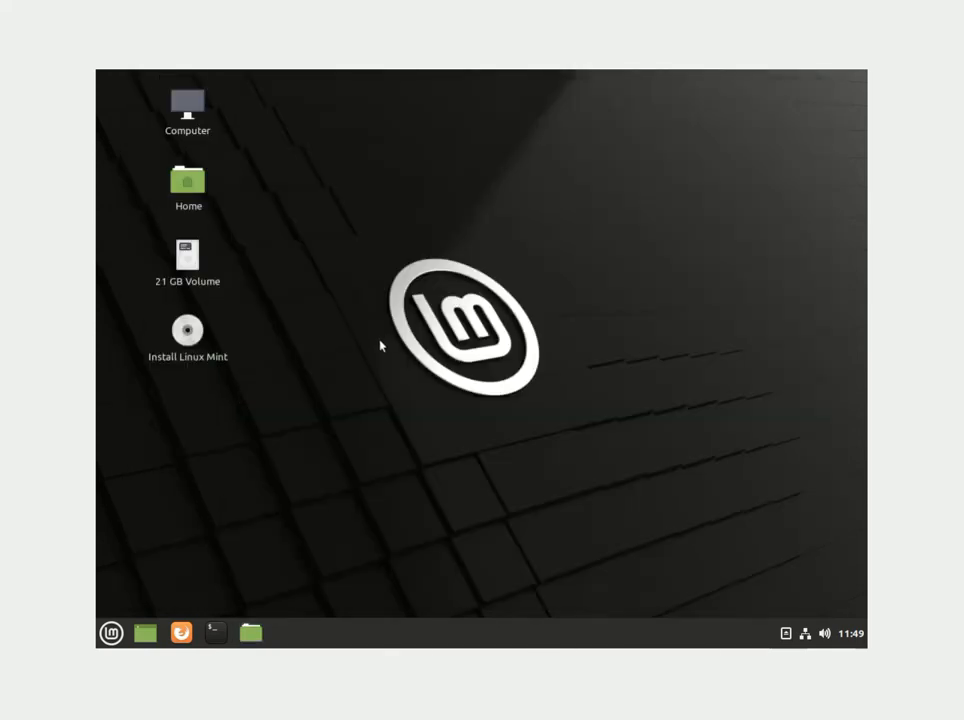
Restart the live session, continuing past the remove-medium prompt.
{"action": "left_click", "coordinate": [112, 631]}
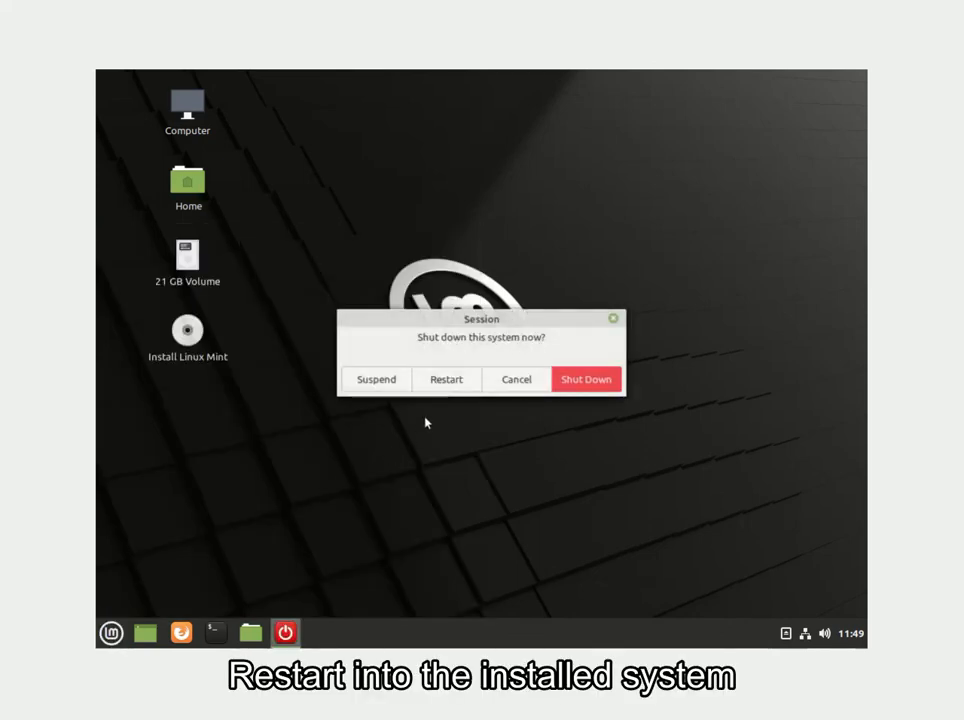
{"action": "left_click", "coordinate": [463, 382]}
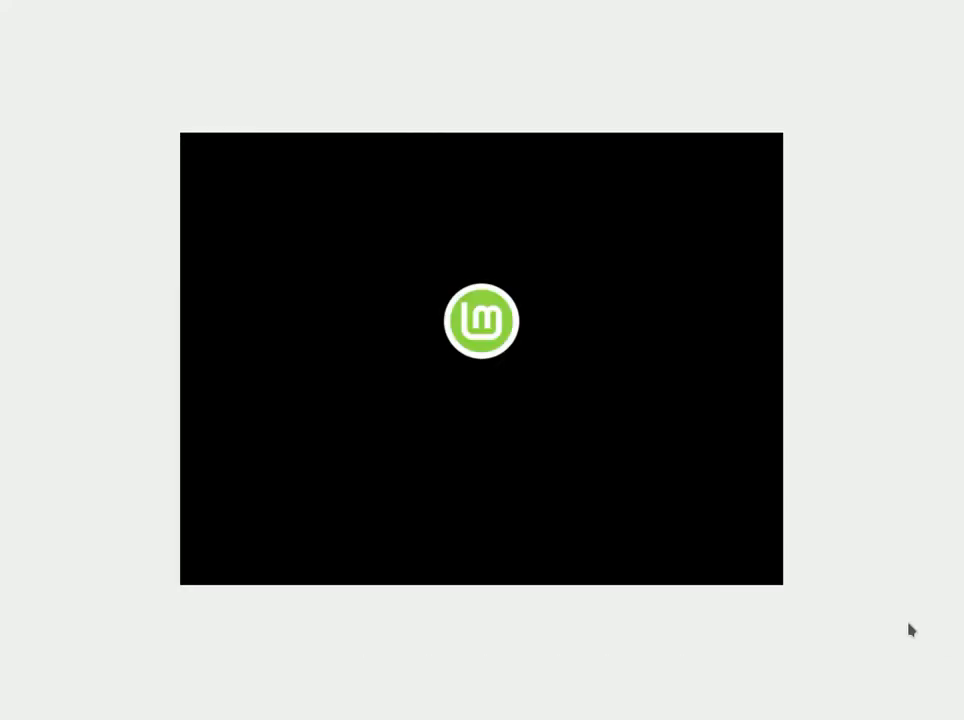
{"action": "key", "text": "Return"}
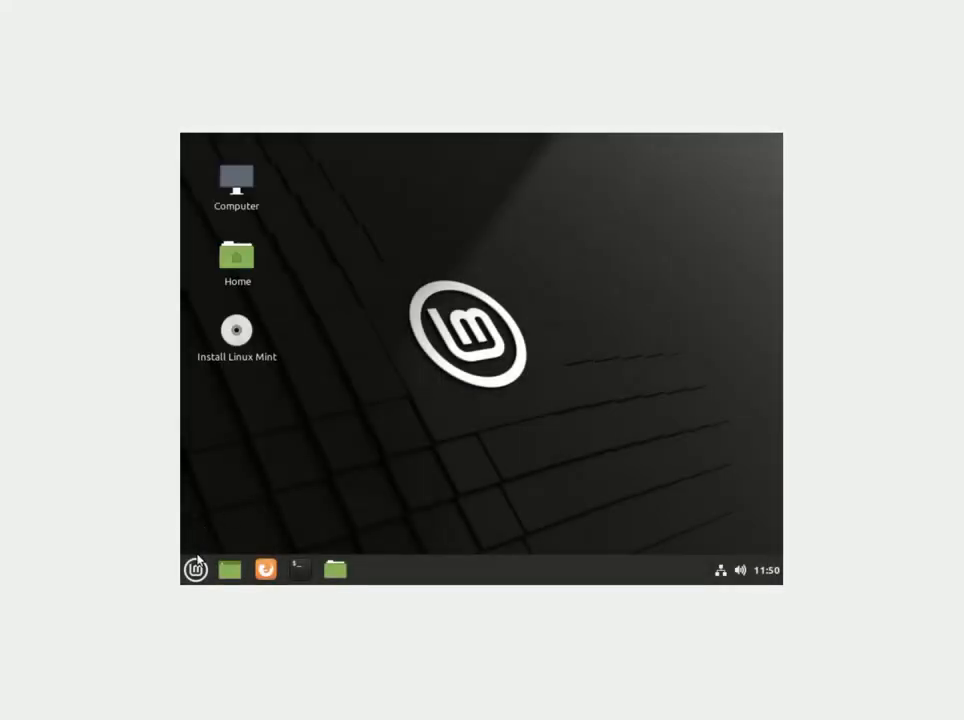
Launch Timeshift by searching 'time', dismiss the initial wizard, and reposition the window.
{"action": "left_click", "coordinate": [197, 568]}
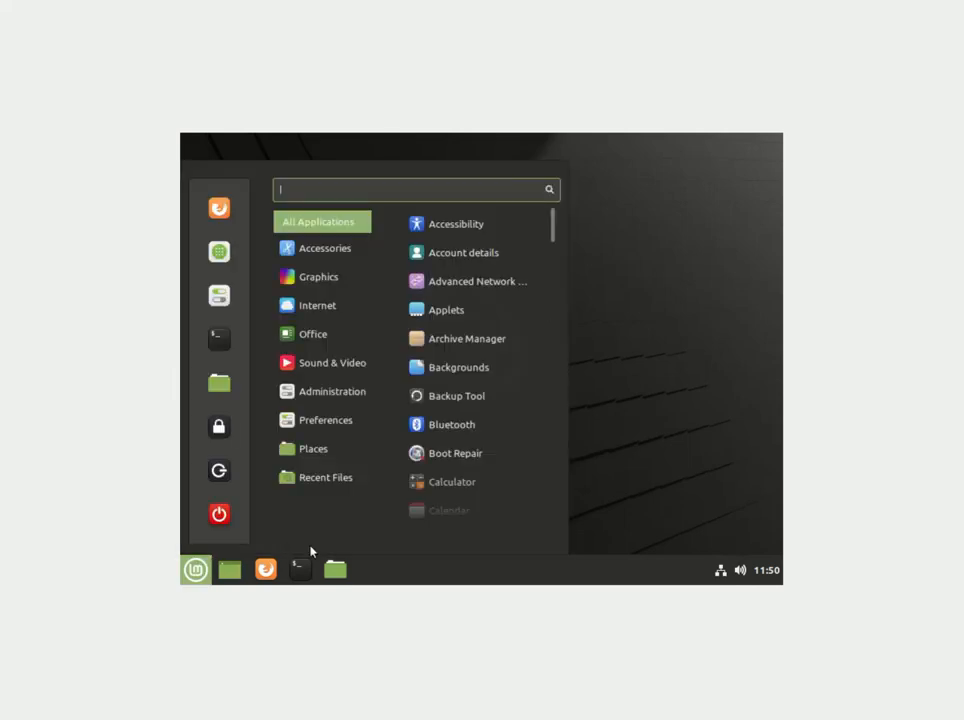
{"action": "type", "text": "time"}
{"action": "key", "text": "Return"}
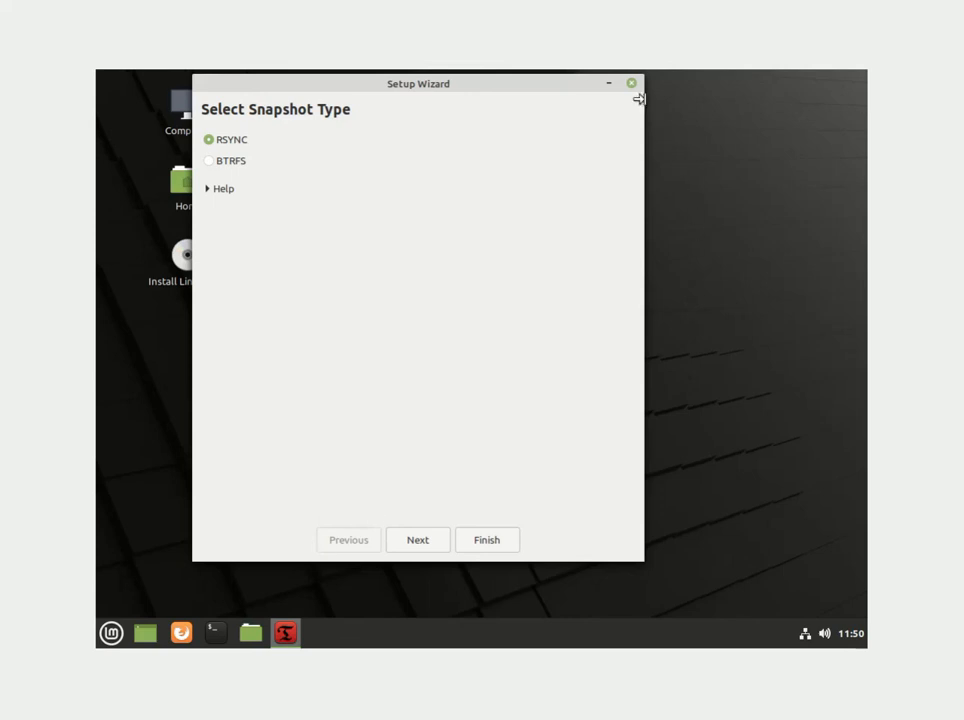
{"action": "left_click", "coordinate": [631, 83]}
{"action": "left_click_drag", "start_coordinate": [493, 103], "coordinate": [624, 135]}
Rerun the setup wizard choosing BTRFS snapshots with sda1 as the location.
{"action": "left_click", "coordinate": [498, 176]}
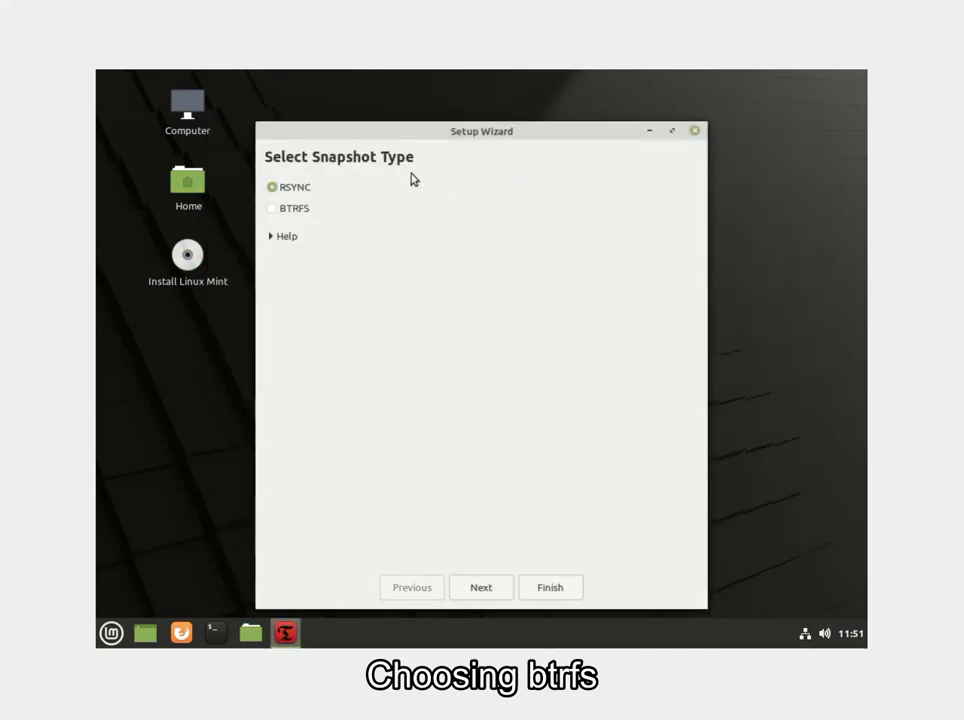
{"action": "left_click", "coordinate": [308, 211]}
{"action": "left_click", "coordinate": [504, 587]}
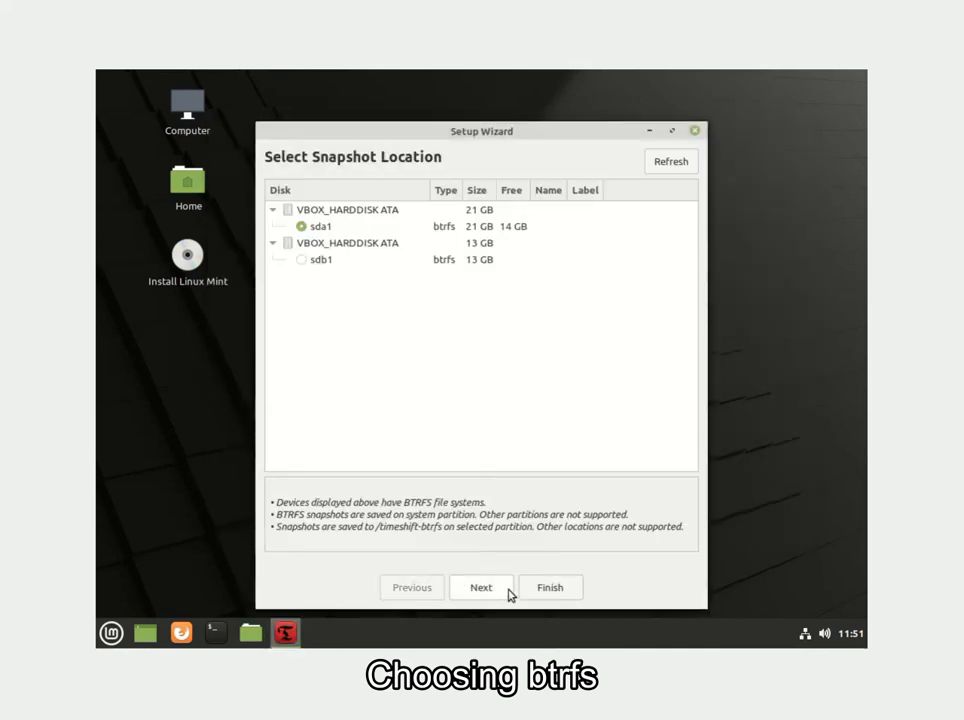
{"action": "left_click", "coordinate": [550, 587]}
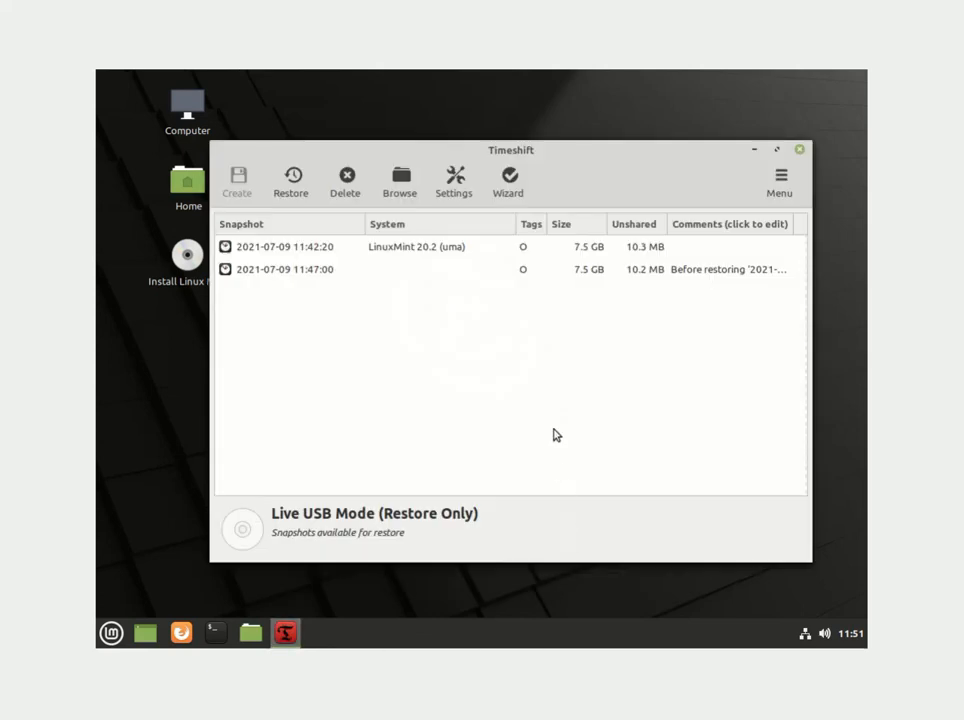
{"action": "left_click_drag", "start_coordinate": [566, 158], "coordinate": [562, 157]}
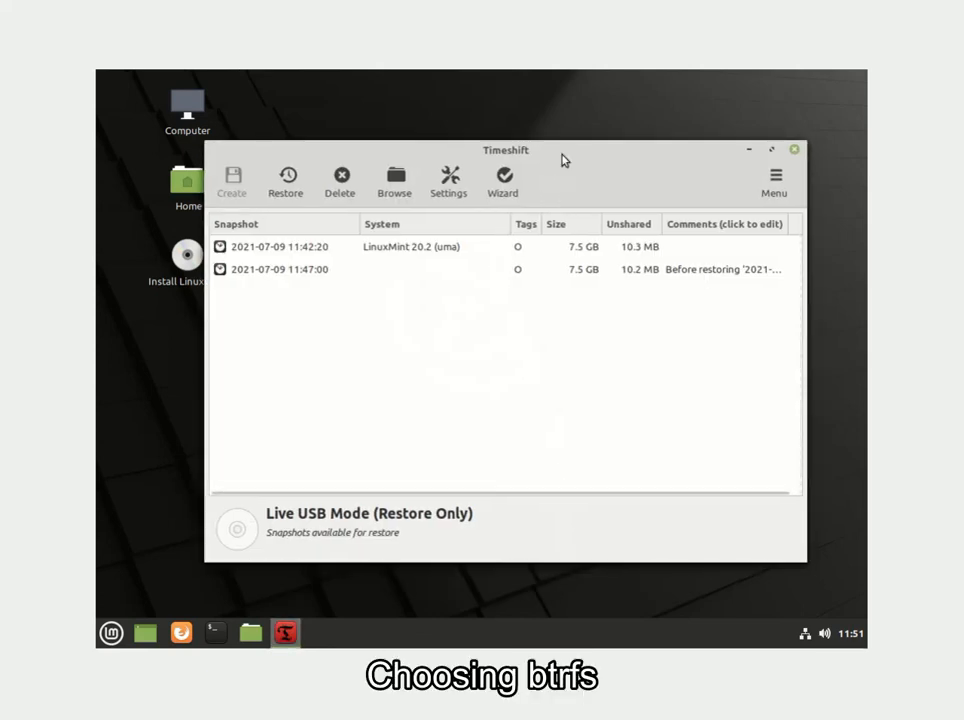
{"action": "left_click", "coordinate": [405, 254]}
{"action": "left_click", "coordinate": [288, 182]}
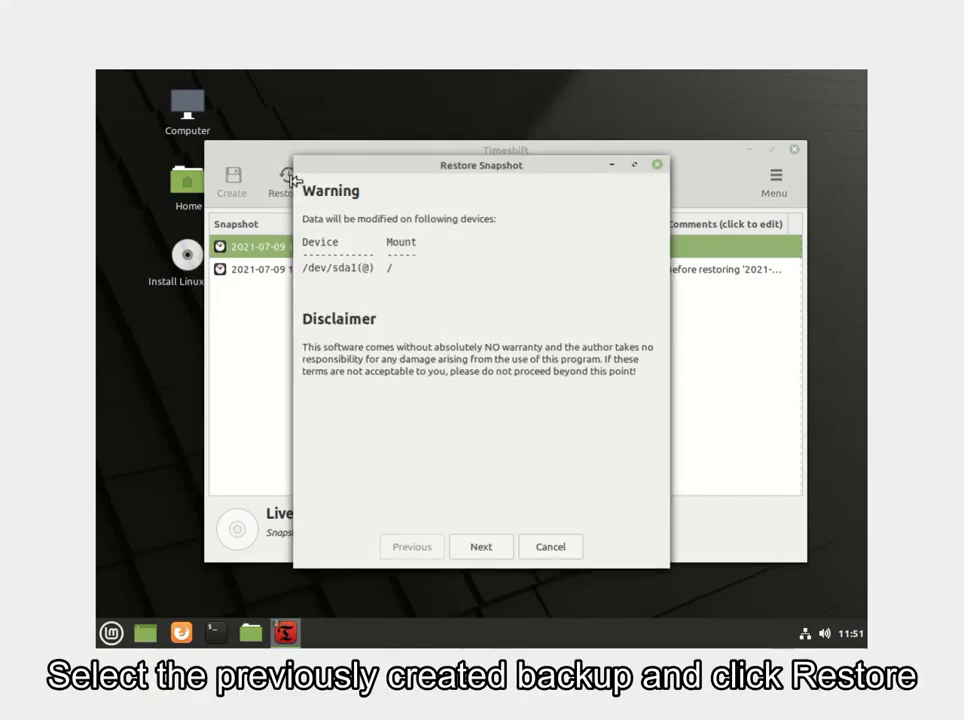
{"action": "left_click", "coordinate": [479, 546]}
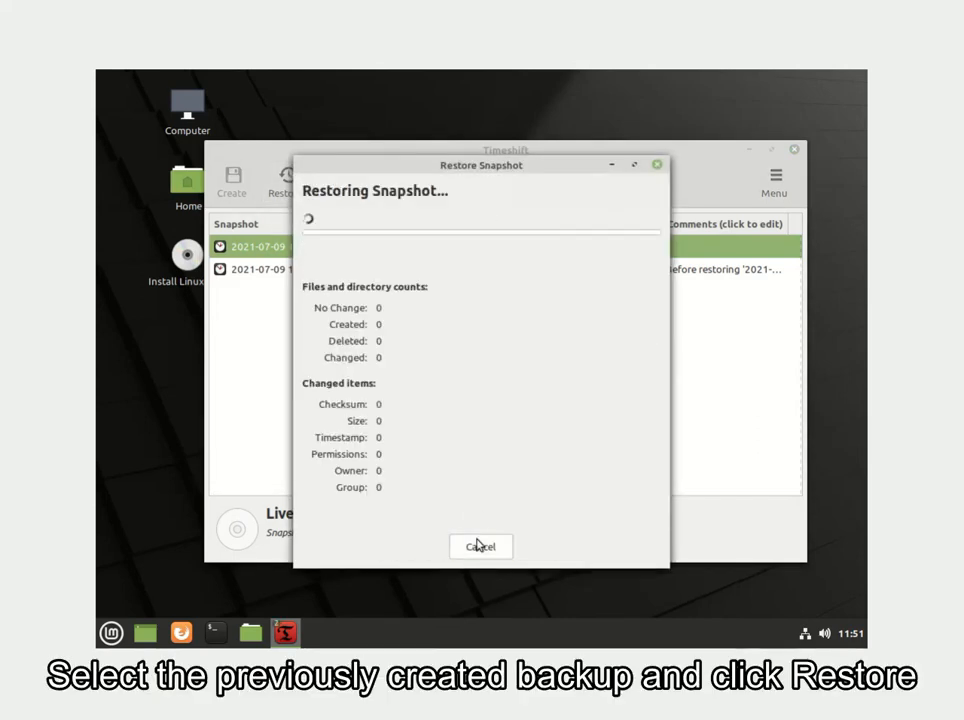
{"action": "left_click", "coordinate": [560, 547]}
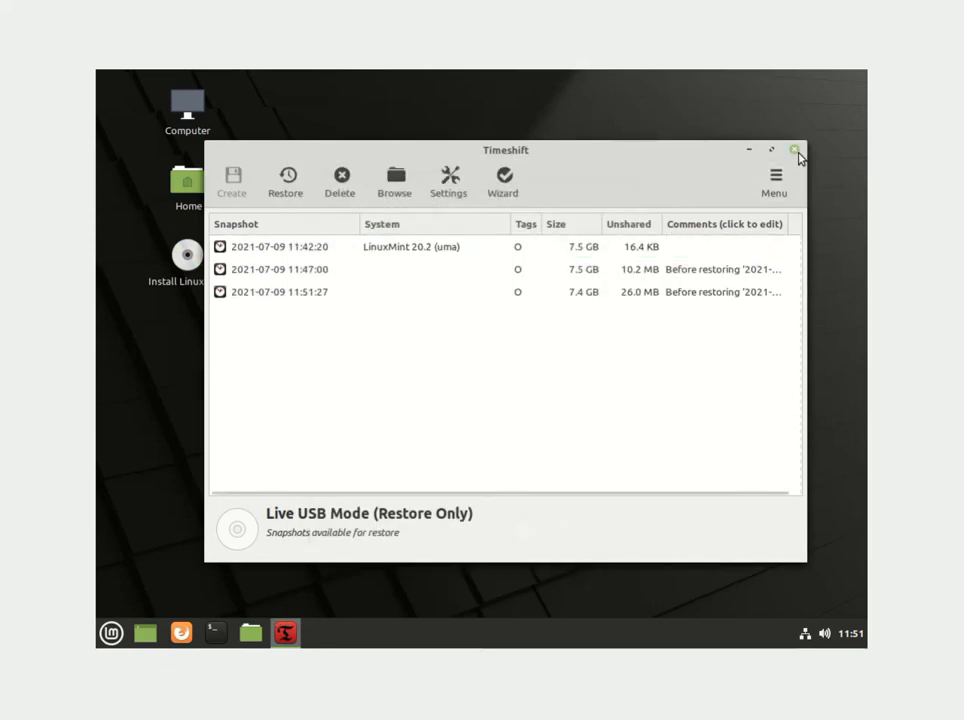
{"action": "left_click", "coordinate": [795, 151]}
Restart from the live session and, with the installation medium removed, boot the installed system.
{"action": "left_click", "coordinate": [111, 633]}
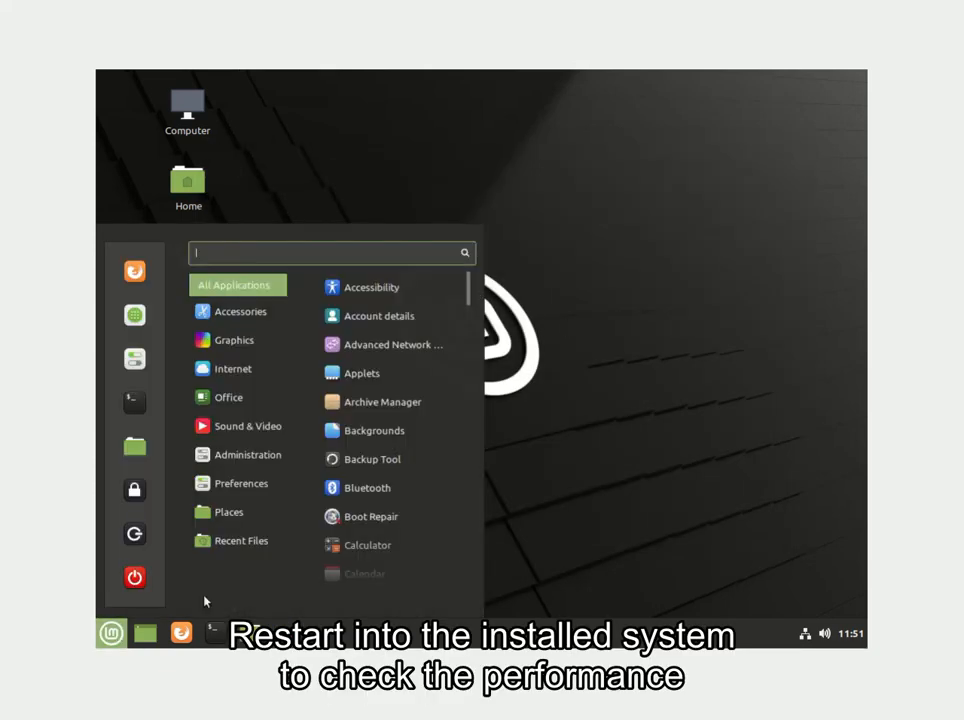
{"action": "left_click", "coordinate": [132, 578]}
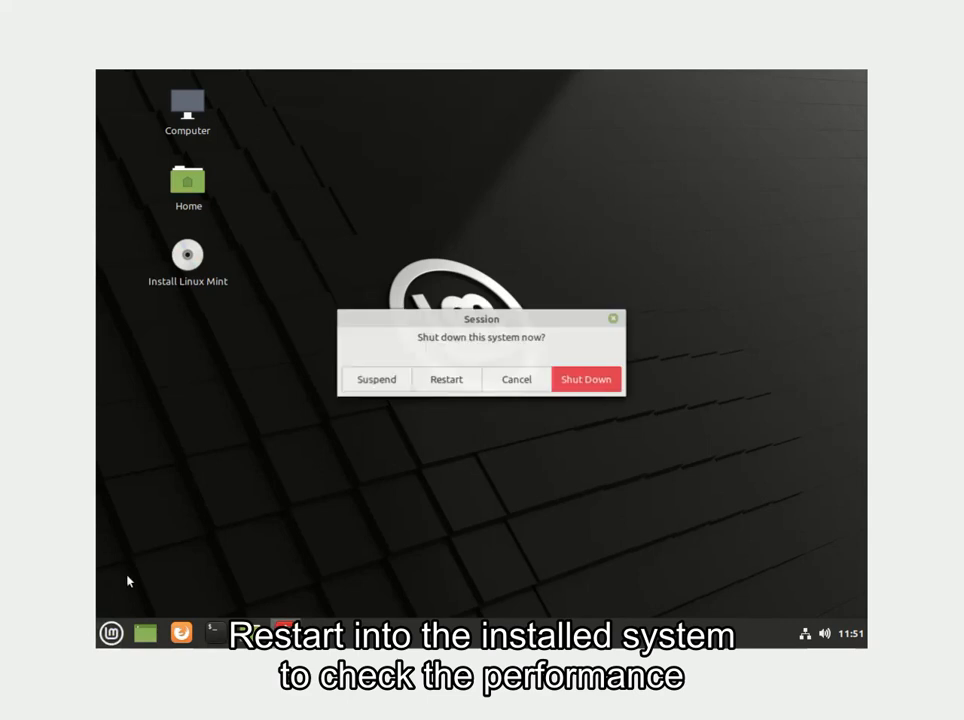
{"action": "left_click", "coordinate": [458, 388]}
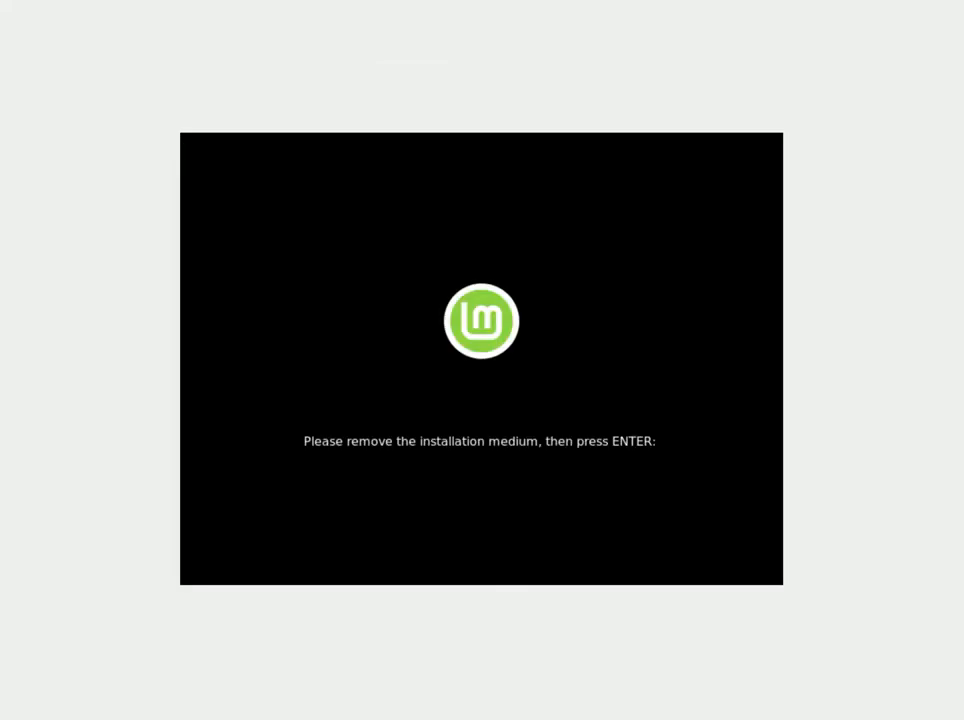
{"action": "key", "text": "Return"}
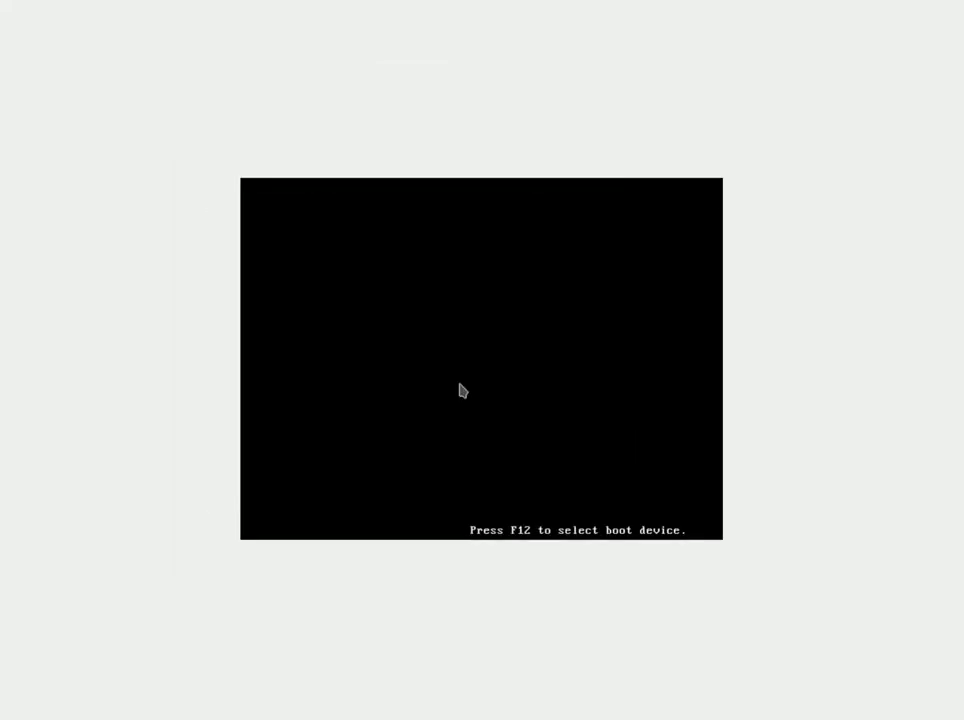